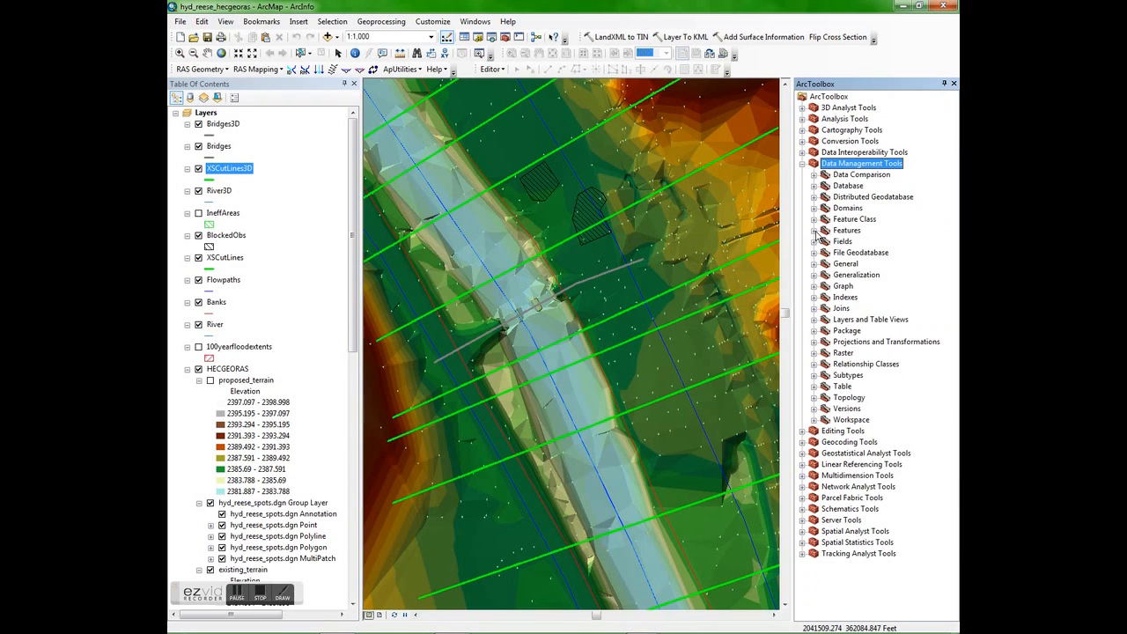
- Open the Feature Vertices To Points tool from the data management feature tools and set XSCutLines3D as the input features
left_click(814, 231)
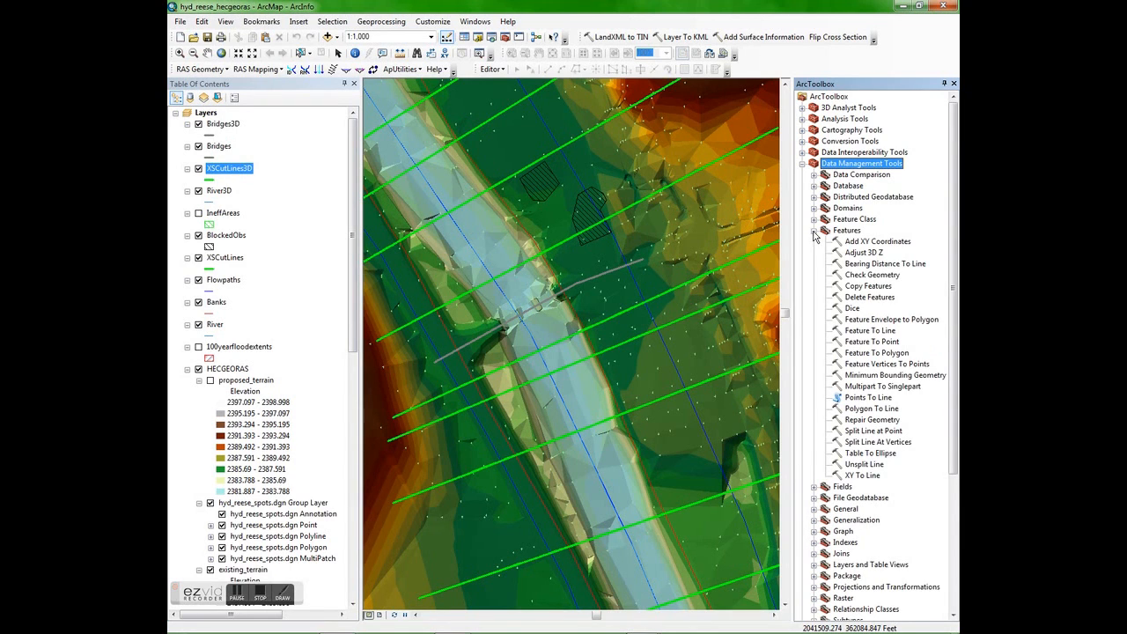
left_click(884, 364)
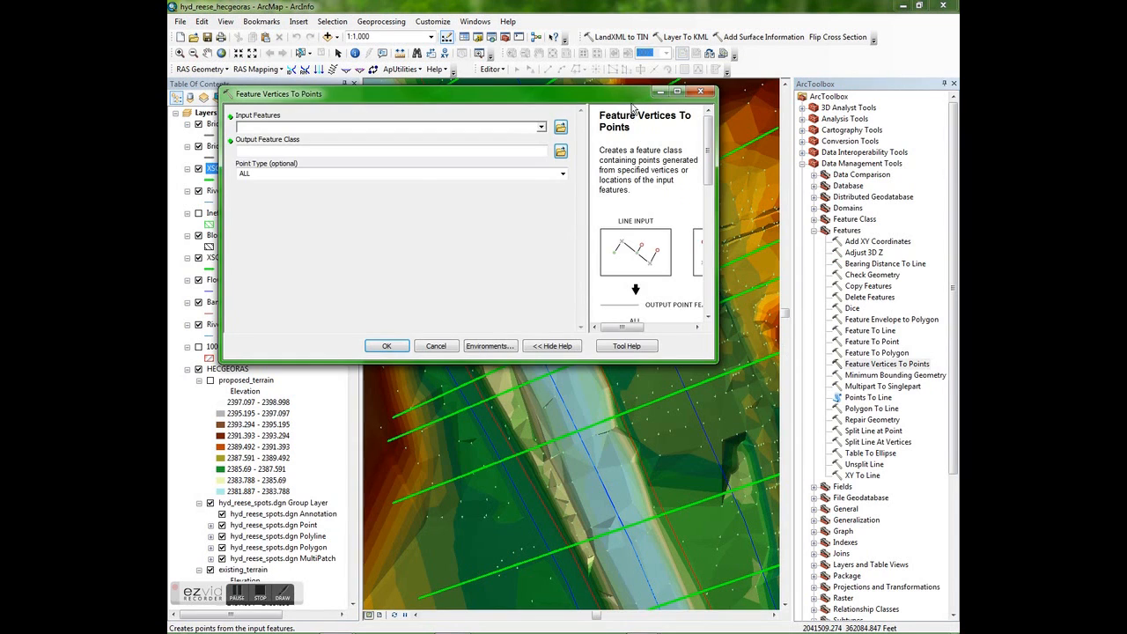
left_click_drag(632, 107, 753, 194)
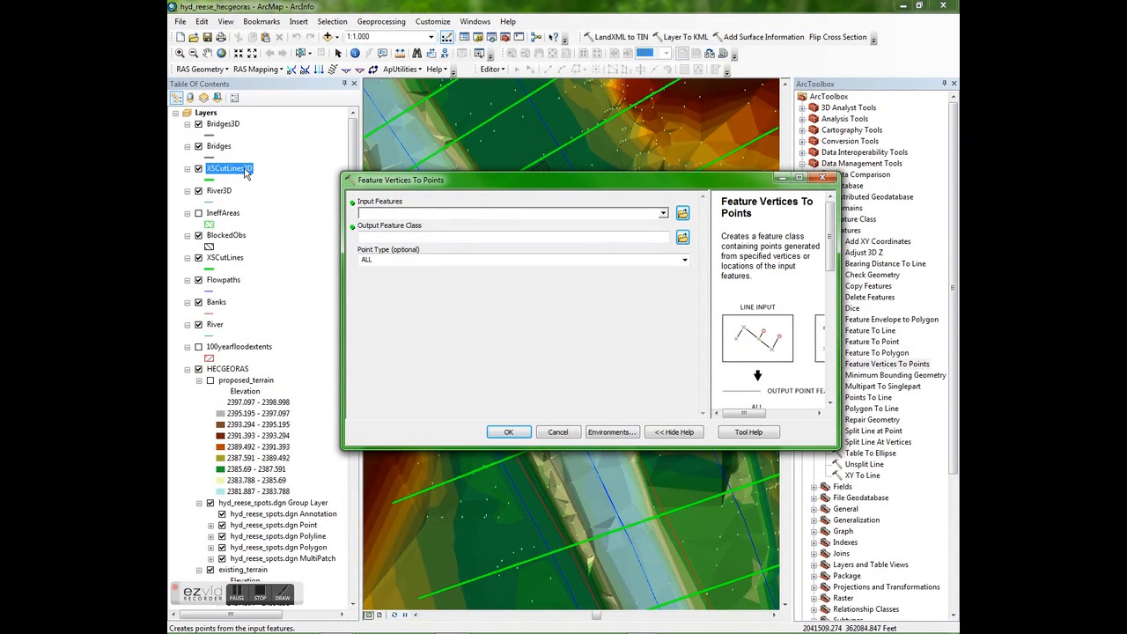
left_click(662, 213)
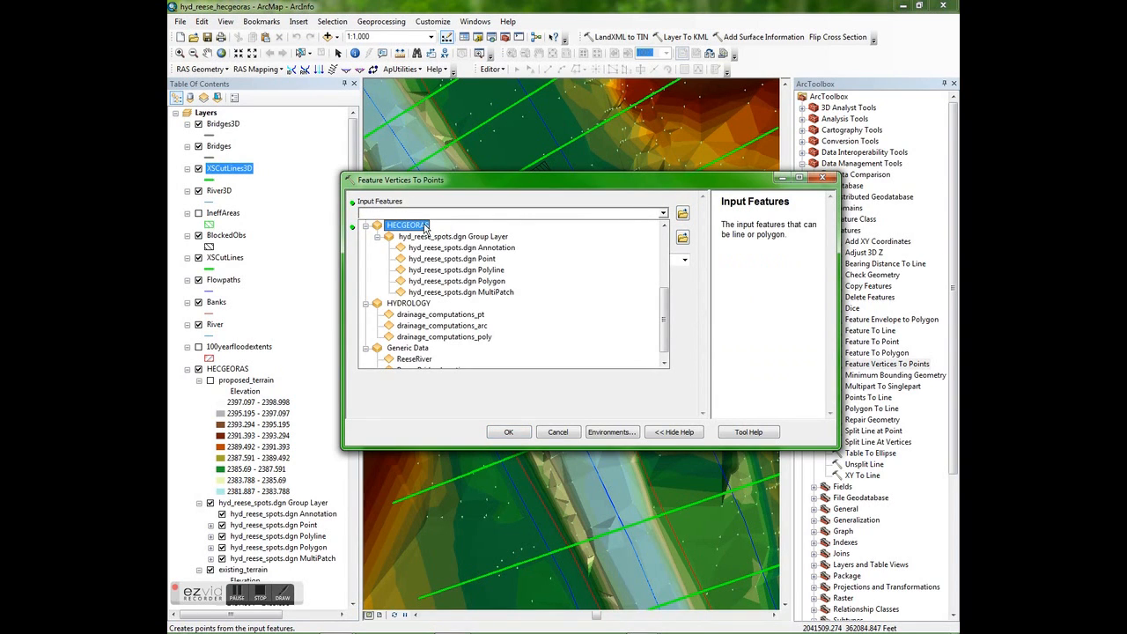
left_click_drag(664, 302, 678, 251)
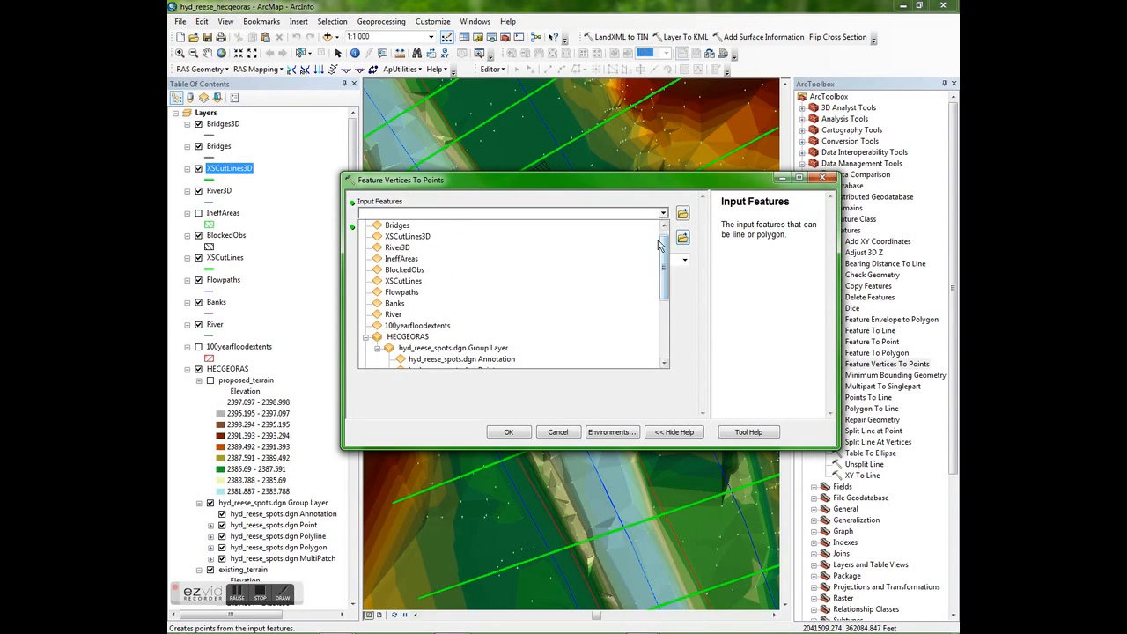
left_click(424, 236)
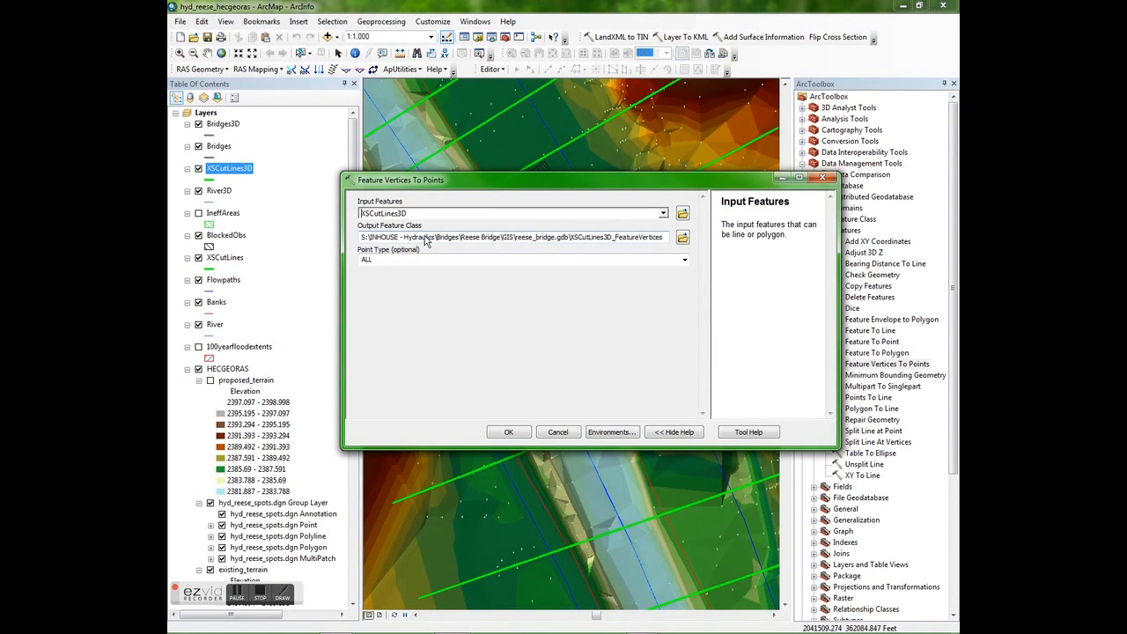
left_click(538, 286)
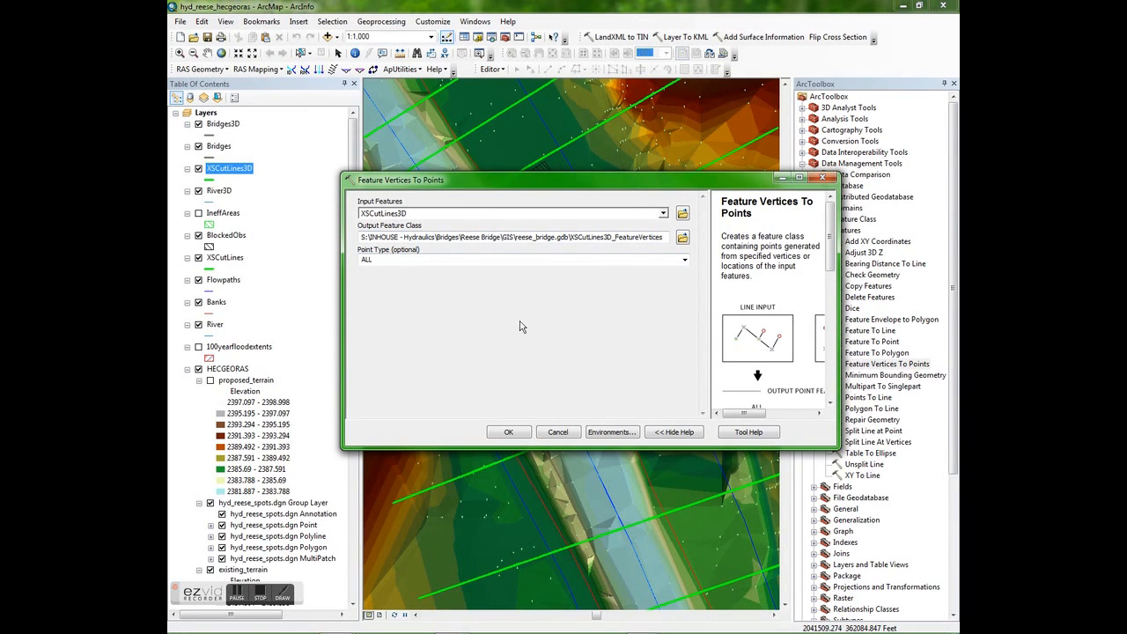
- Name the output feature class point_elevations in the CAD export folder and convert all vertices to points
left_click(683, 238)
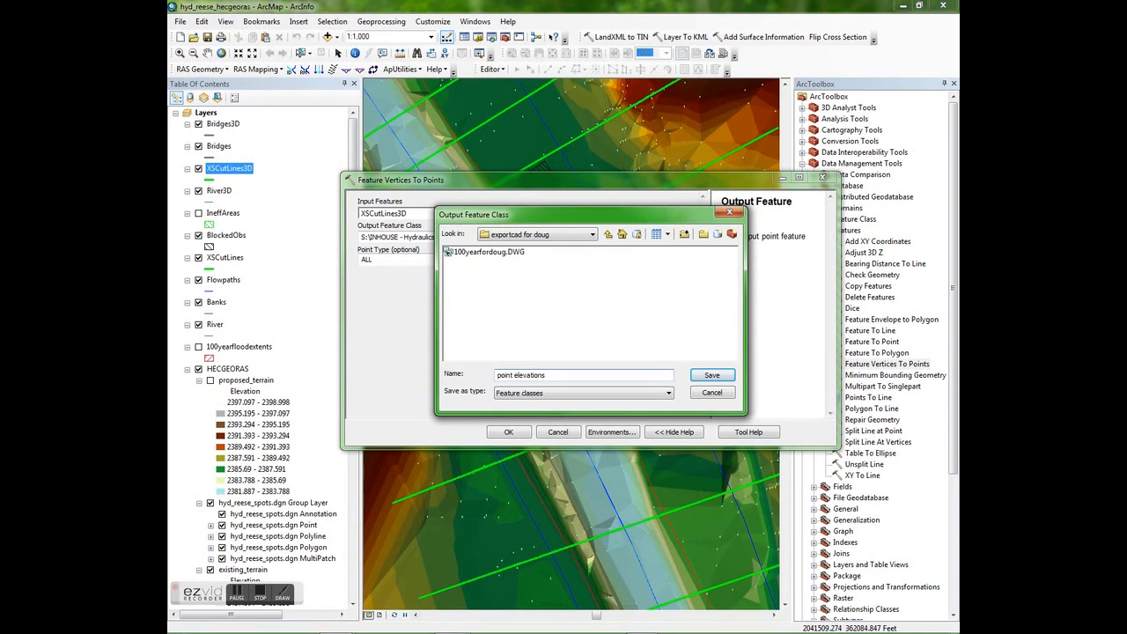
key("BackSpace")
type("_")
left_click(701, 376)
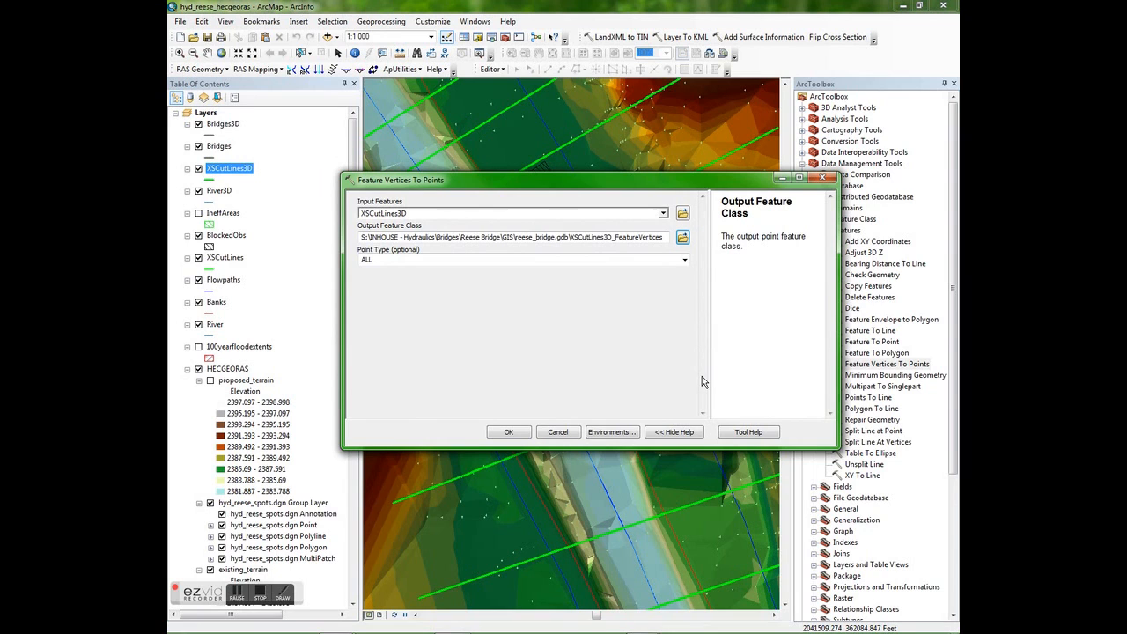
left_click(508, 433)
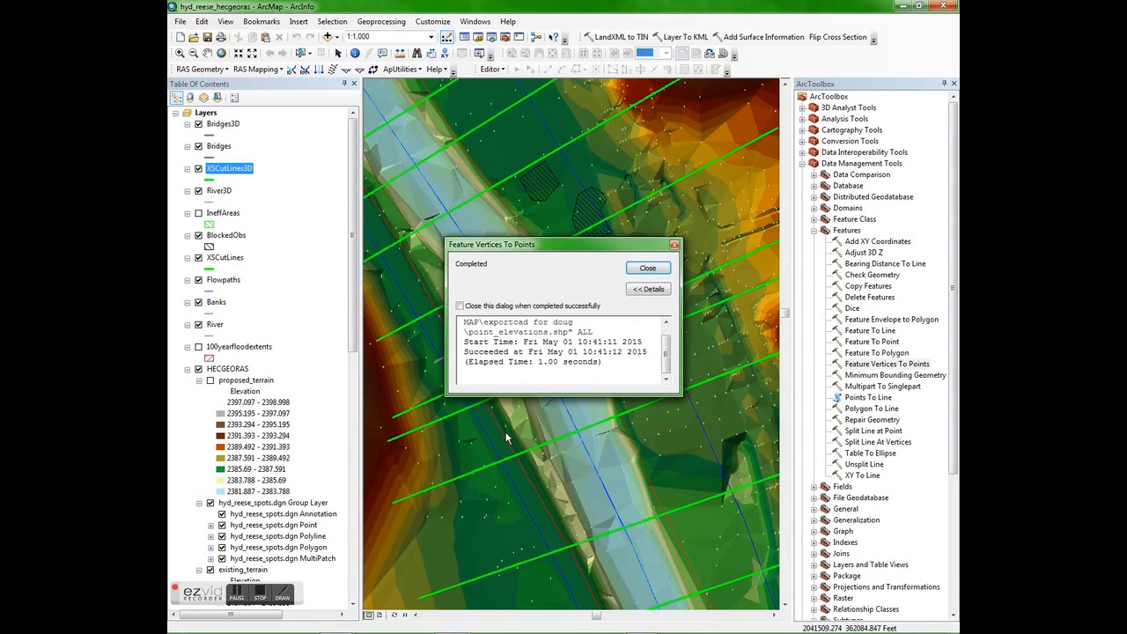
left_click(647, 269)
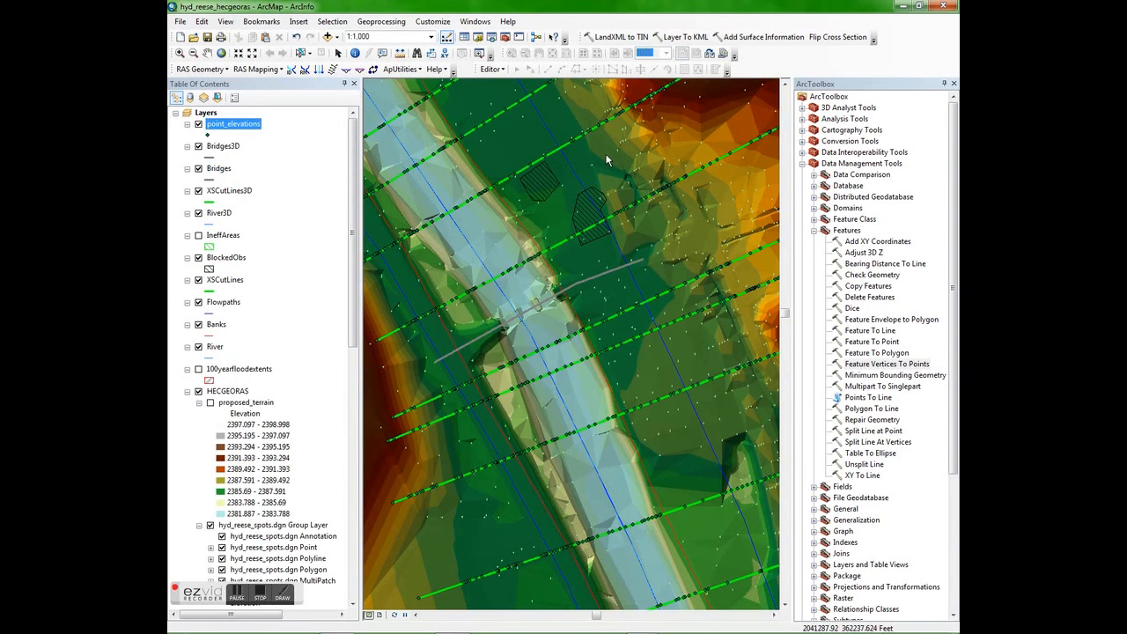
- Examine the generated points along the cross sections and open the attribute table of the point_elevations layer
scroll(563, 339, "down", 3)
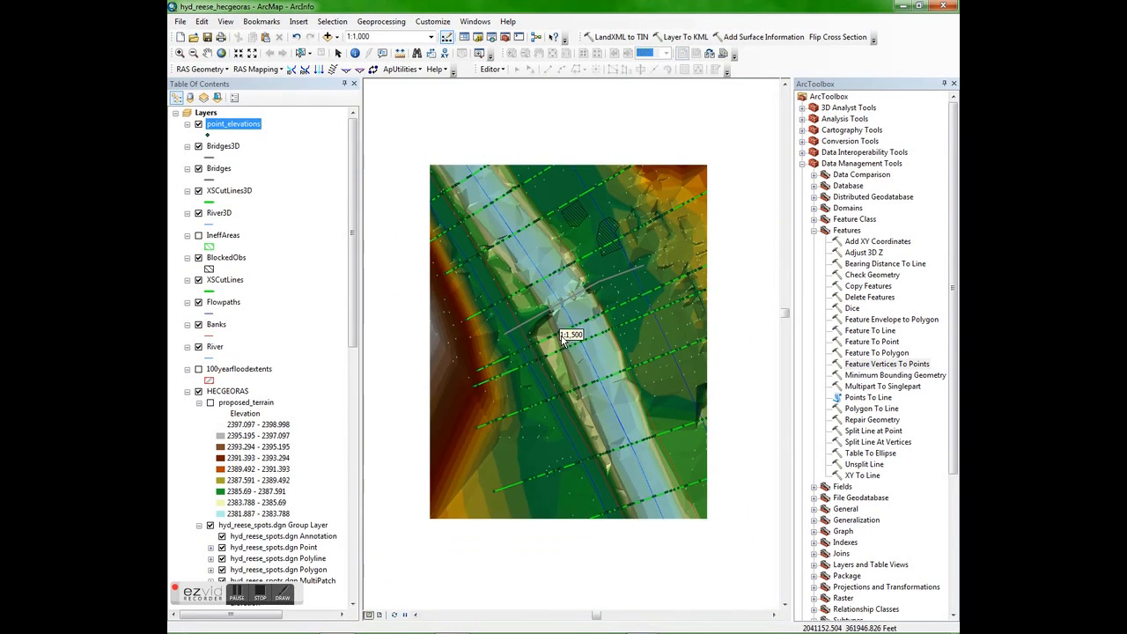
scroll(563, 337, "up", 6)
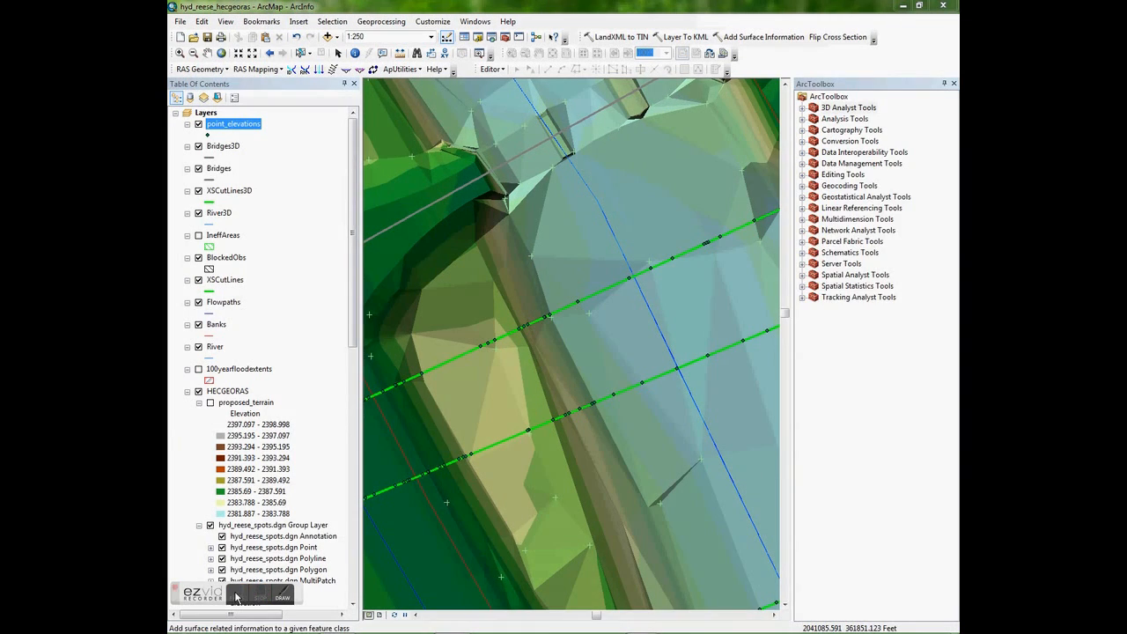
right_click(237, 124)
left_click(264, 160)
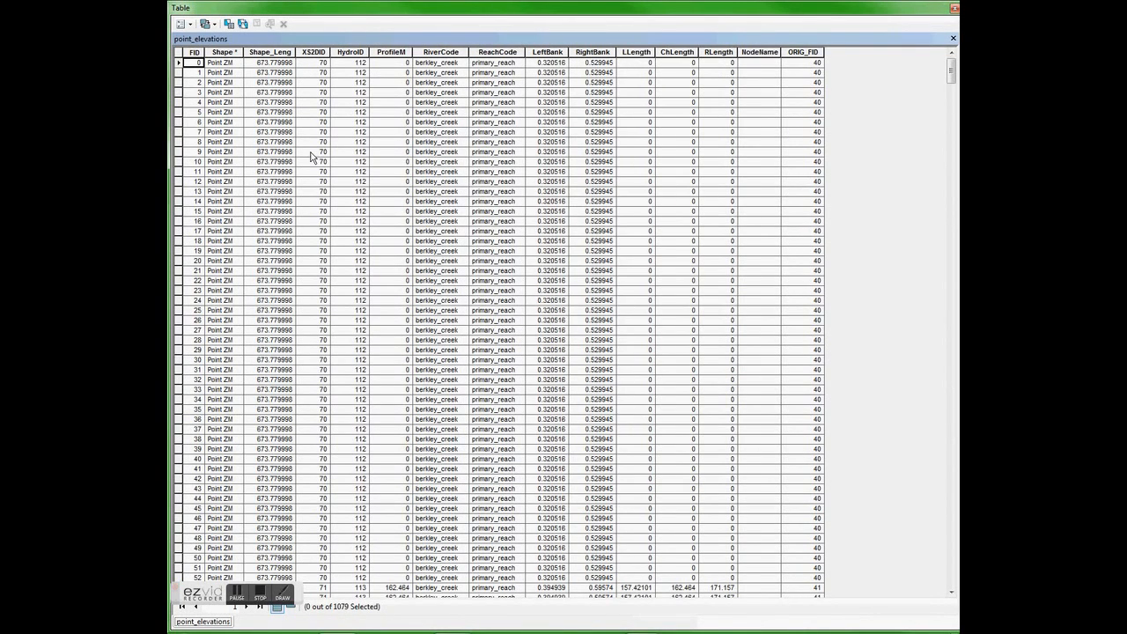
left_click(282, 597)
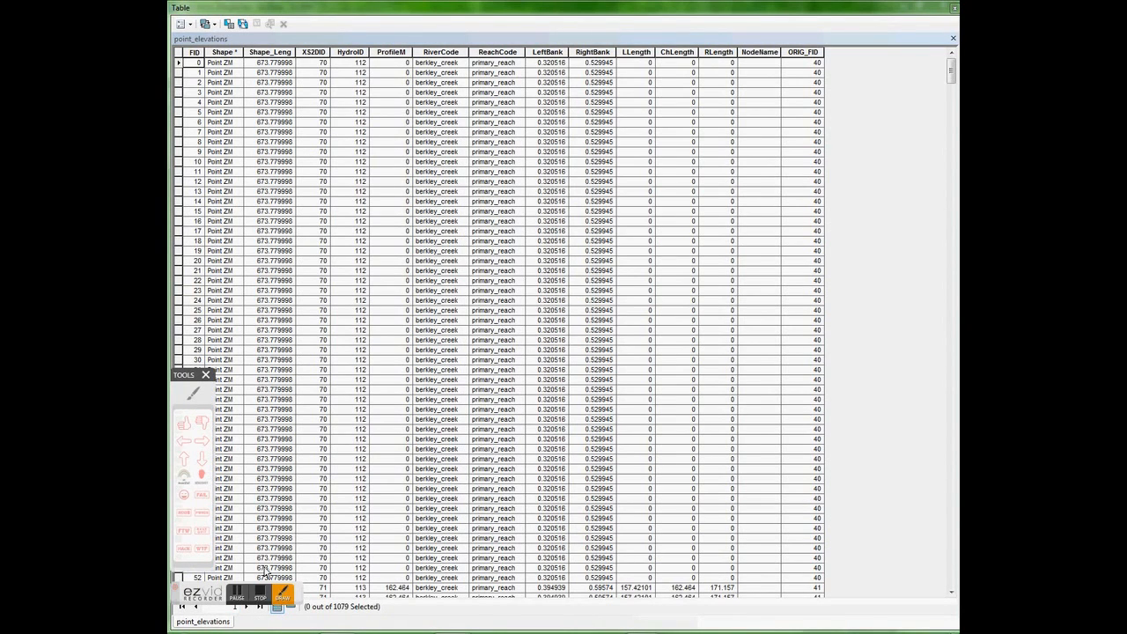
left_click(184, 458)
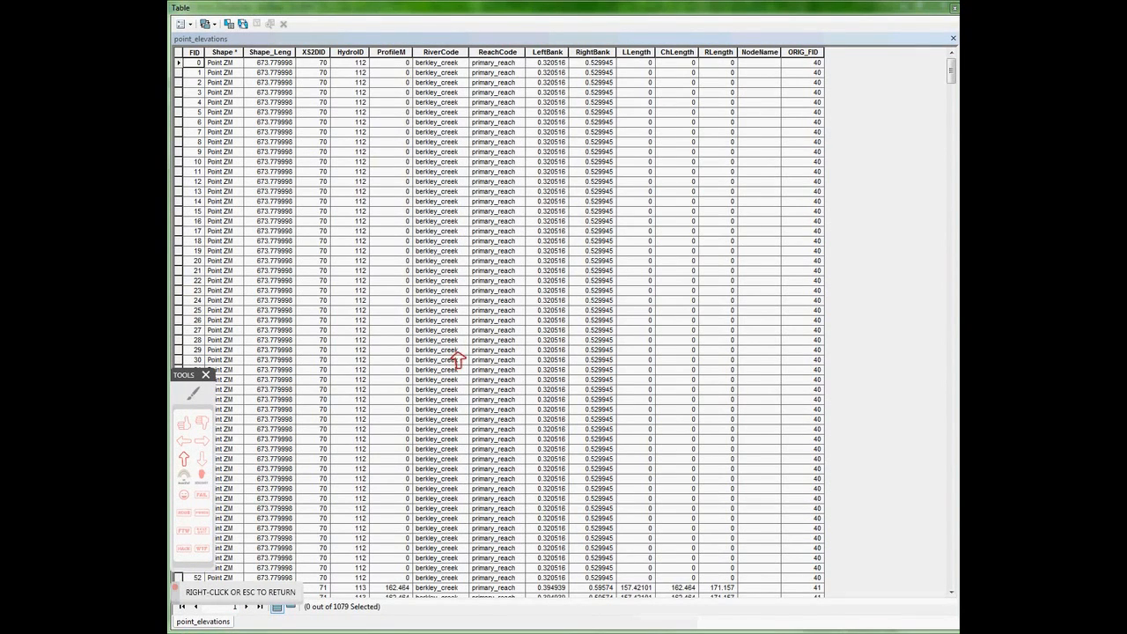
left_click(223, 78)
left_click(348, 92)
left_click(516, 83)
left_click(667, 85)
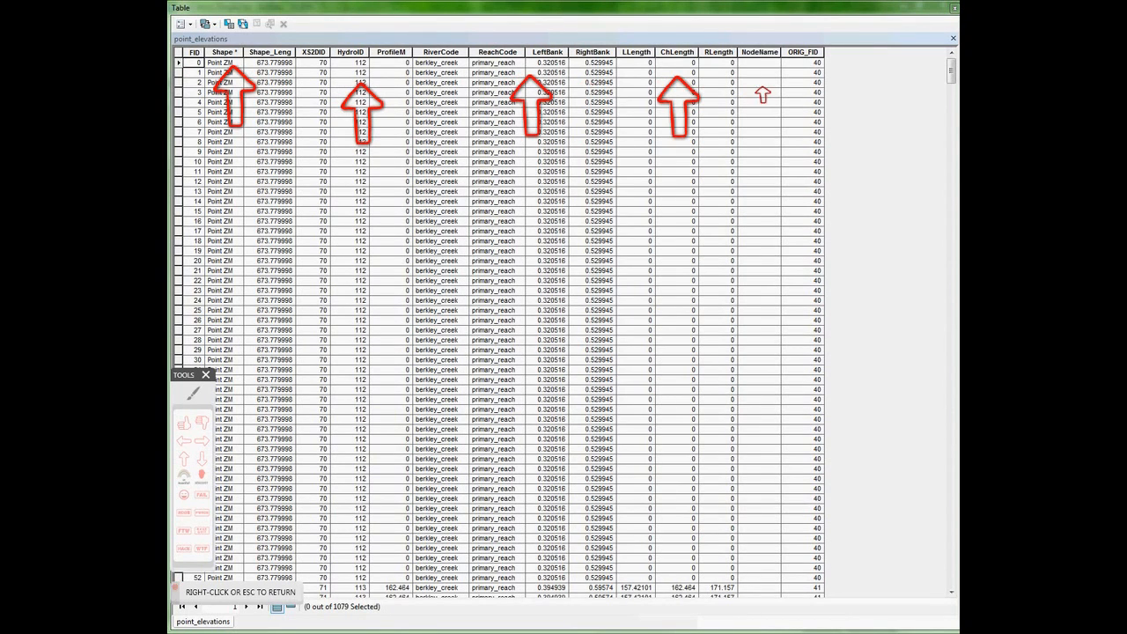
left_click(762, 95)
left_click(792, 94)
right_click(793, 94)
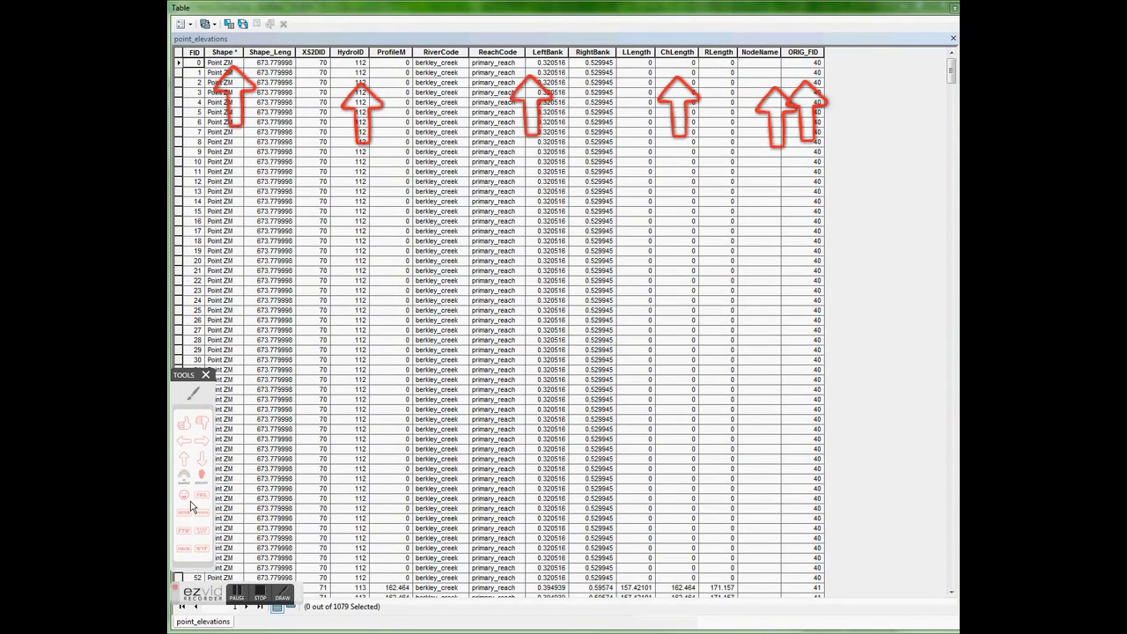
right_click(274, 374)
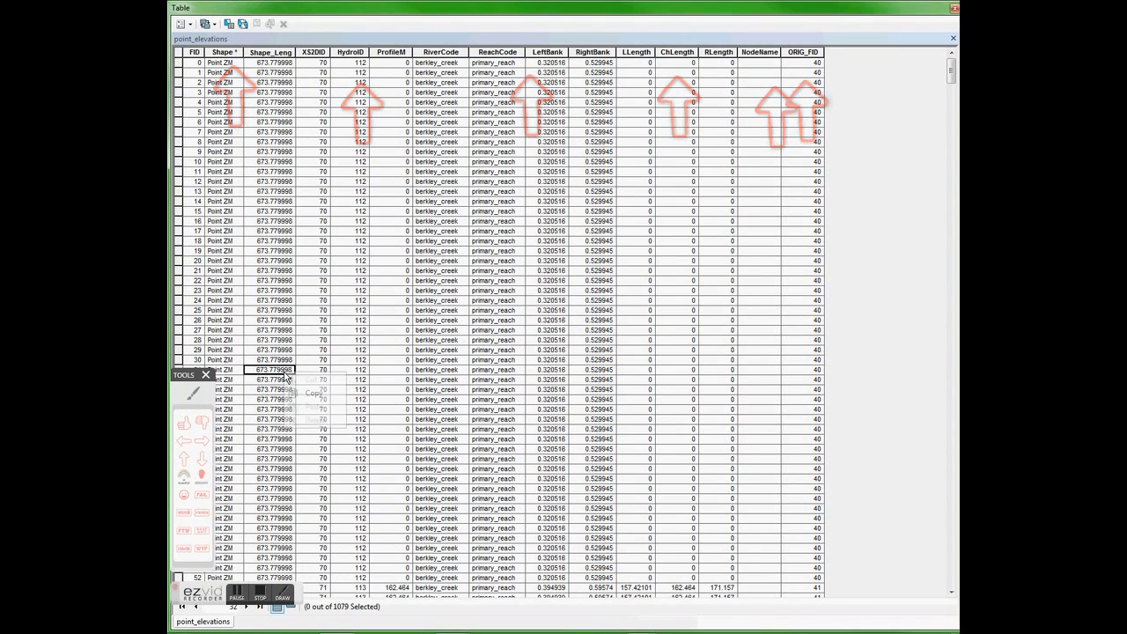
left_click(193, 393)
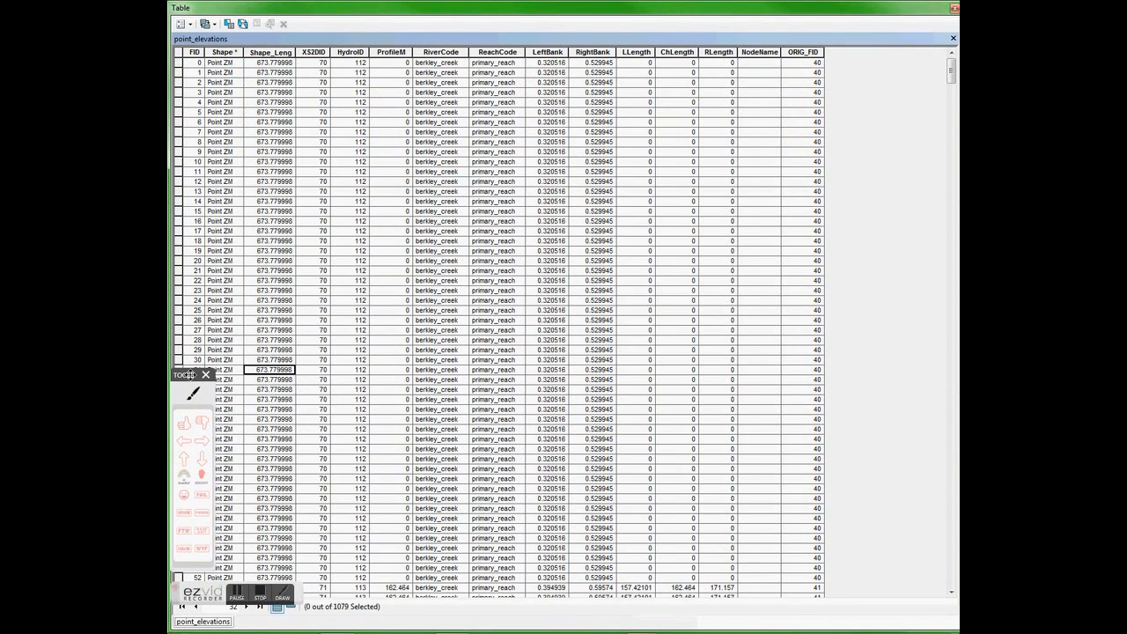
left_click(206, 375)
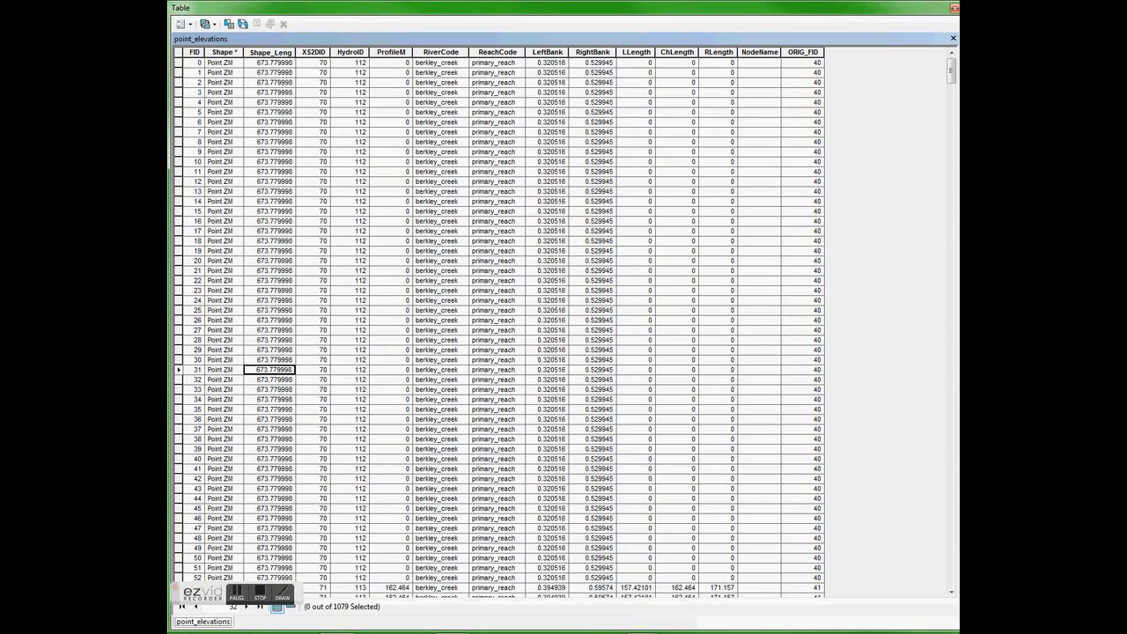
- Close the attribute table and open the Add Surface Information tool from the 3D Analyst functional surface tools
left_click(953, 8)
left_click(819, 322)
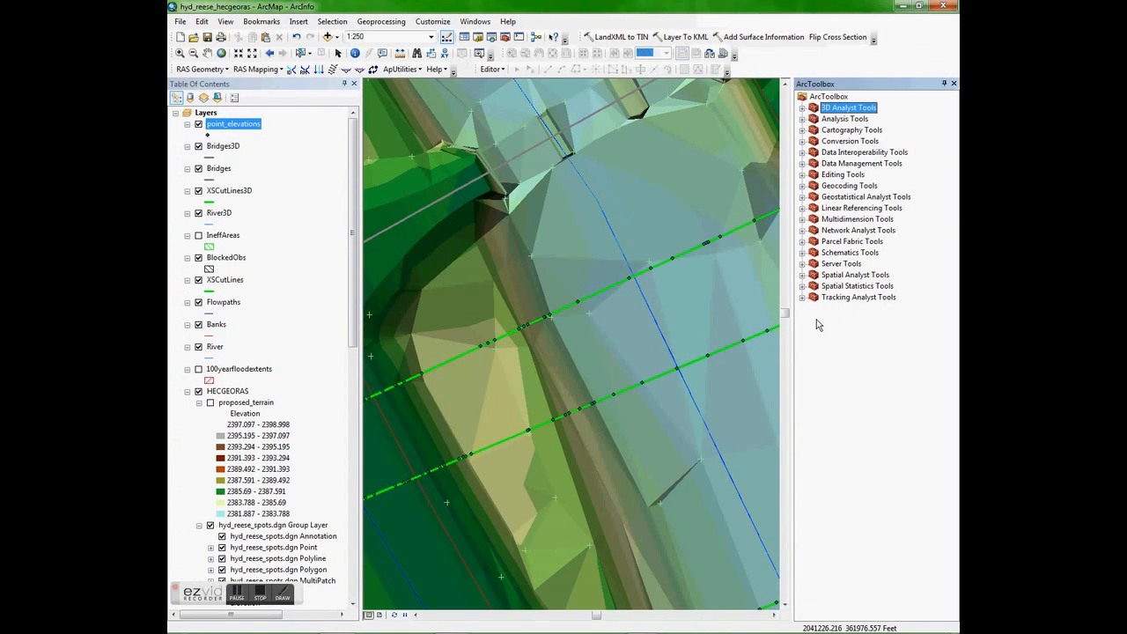
left_click(802, 107)
left_click(813, 141)
left_click(813, 141)
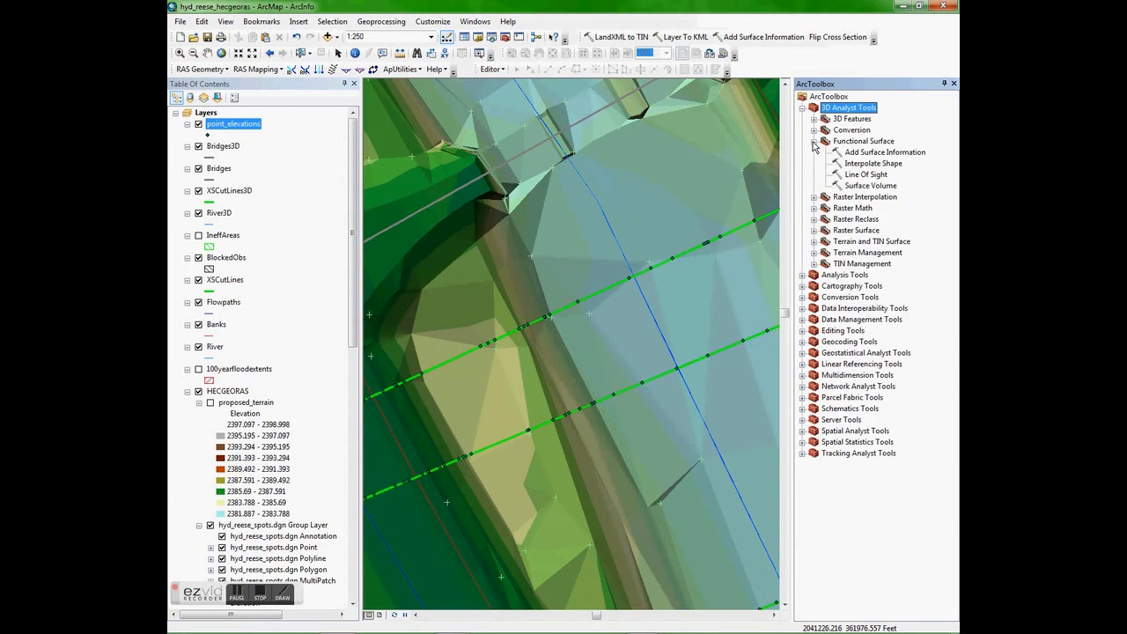
left_click(872, 153)
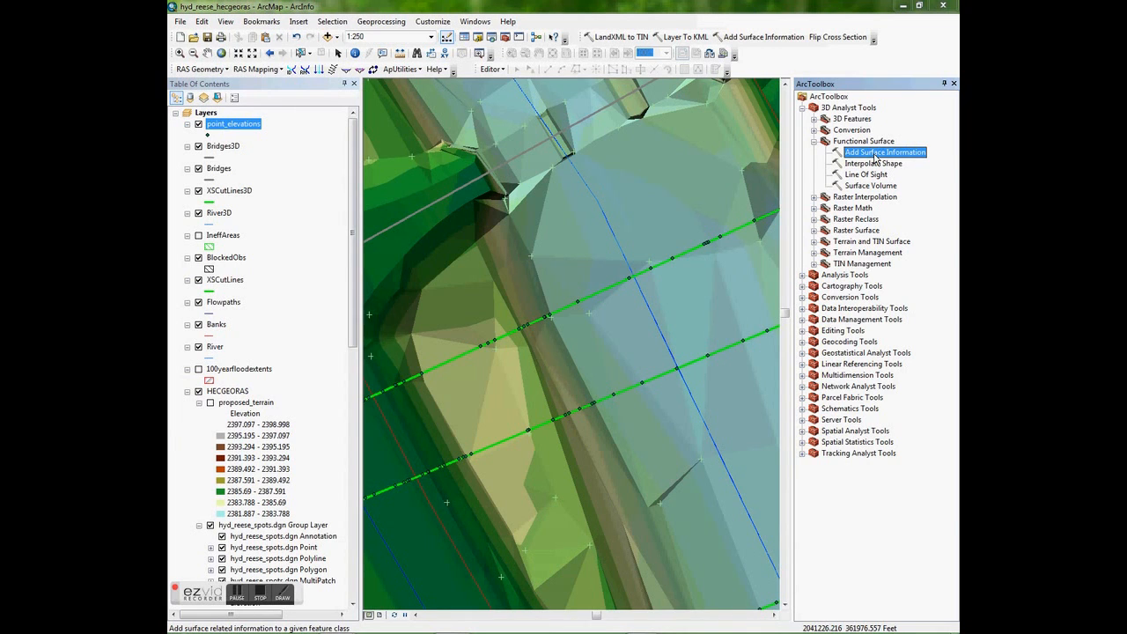
double_click(876, 153)
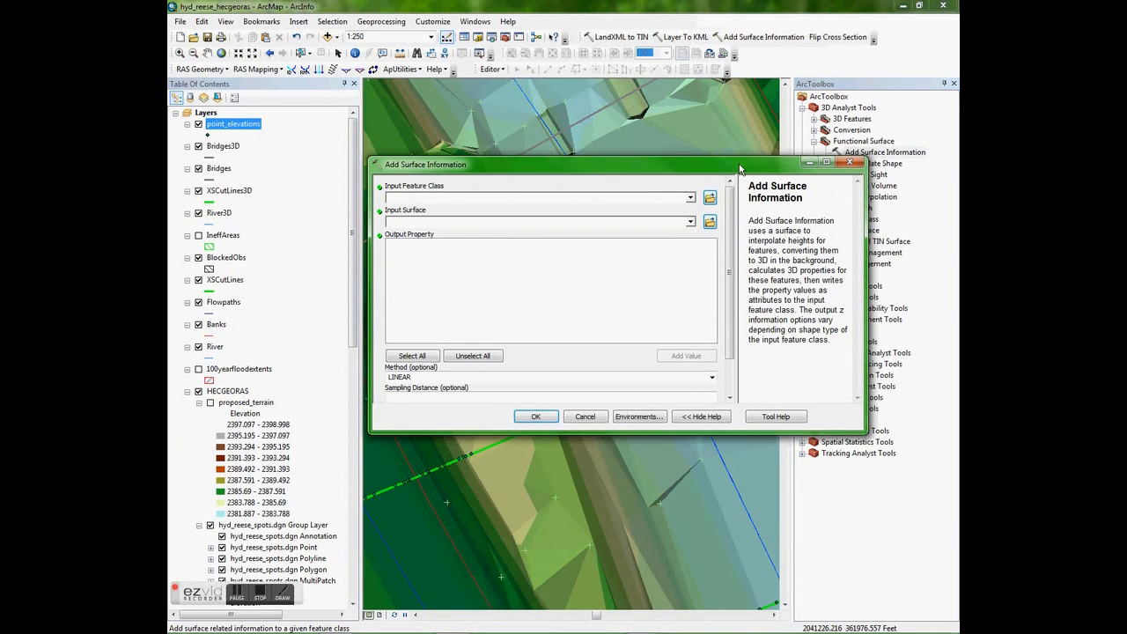
- Set the input feature class to point_elevations and the input surface to existing_terrain for adding surface information
left_click(691, 198)
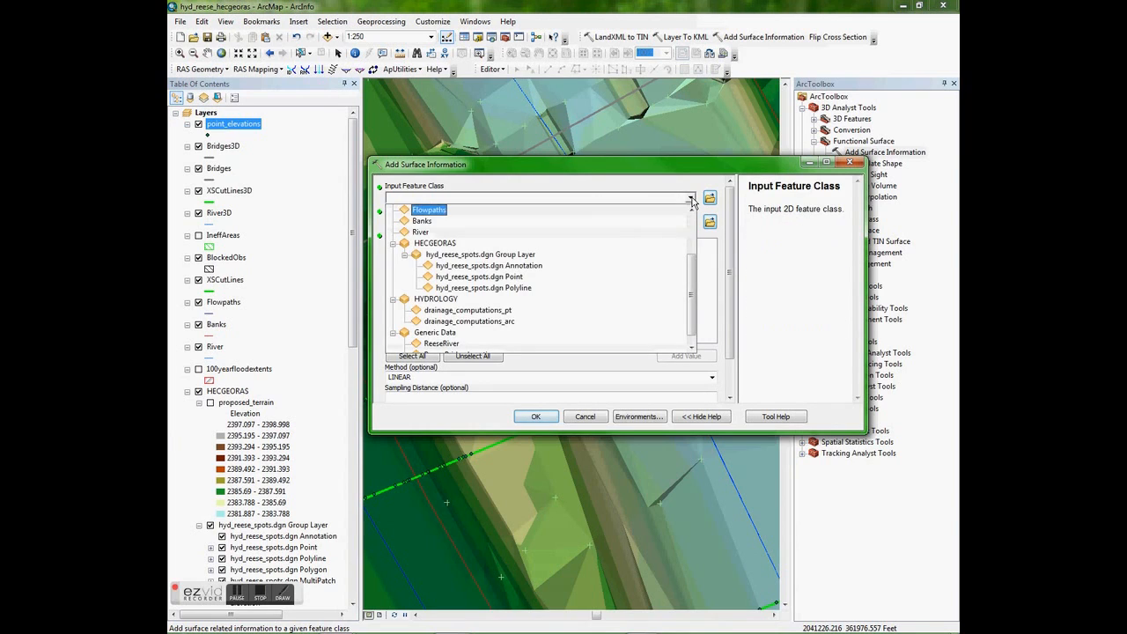
scroll(688, 253, "up", 4)
left_click_drag(686, 249, 683, 235)
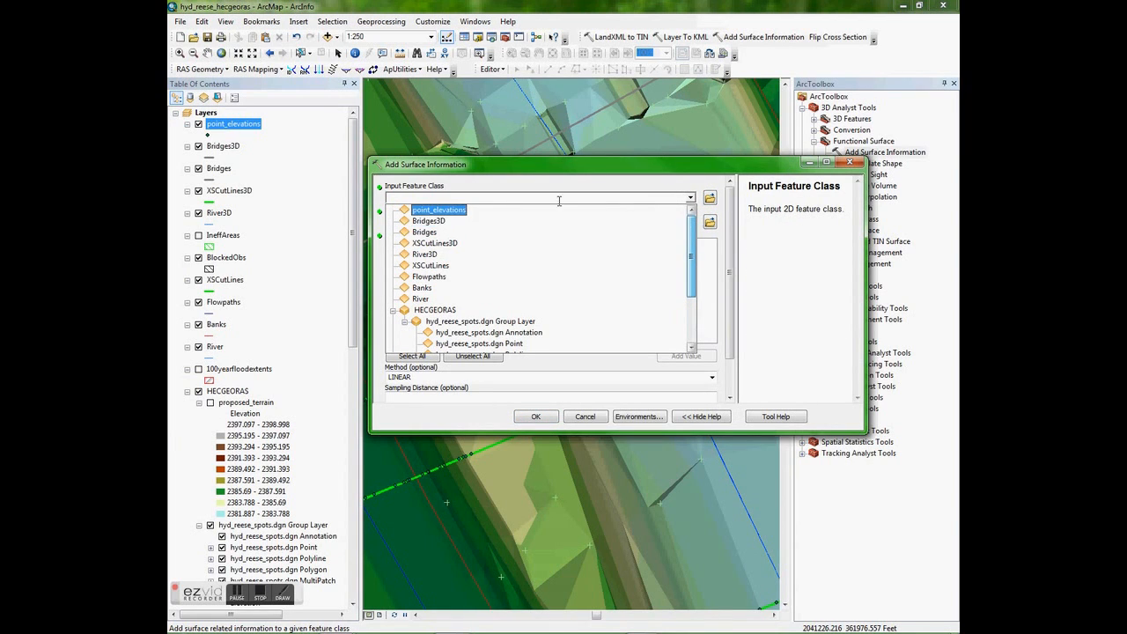
left_click(455, 209)
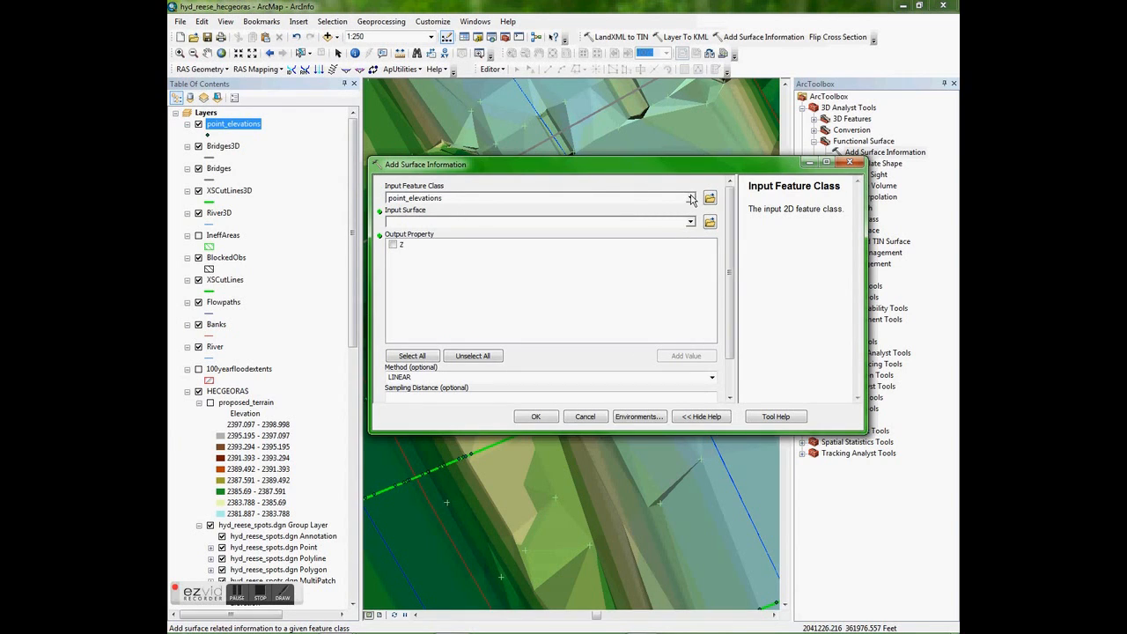
left_click(691, 223)
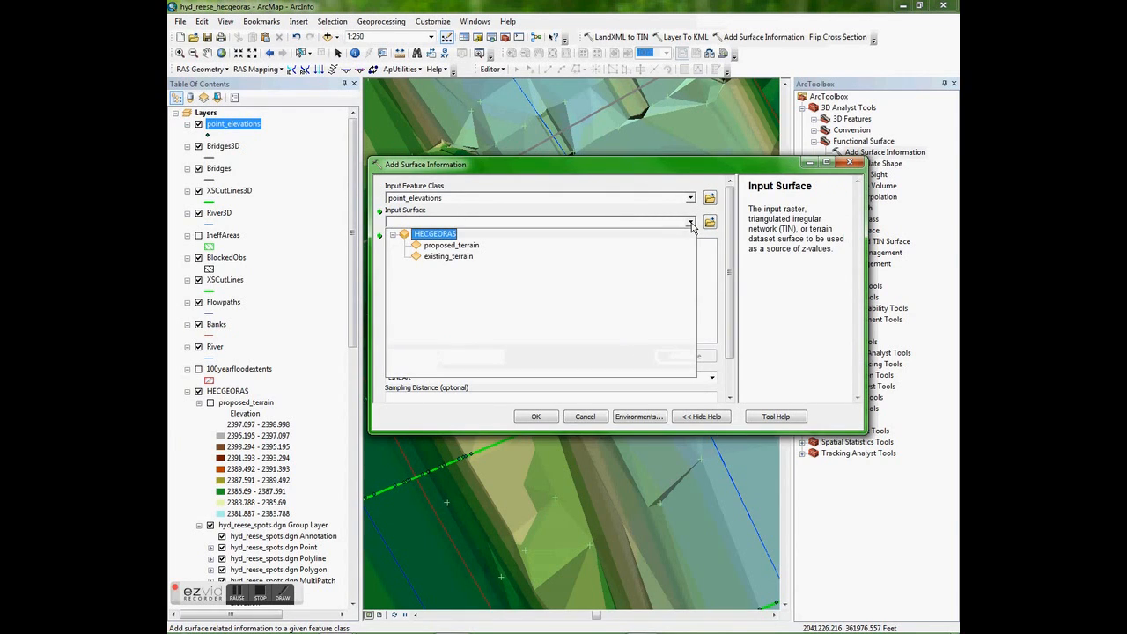
left_click(470, 258)
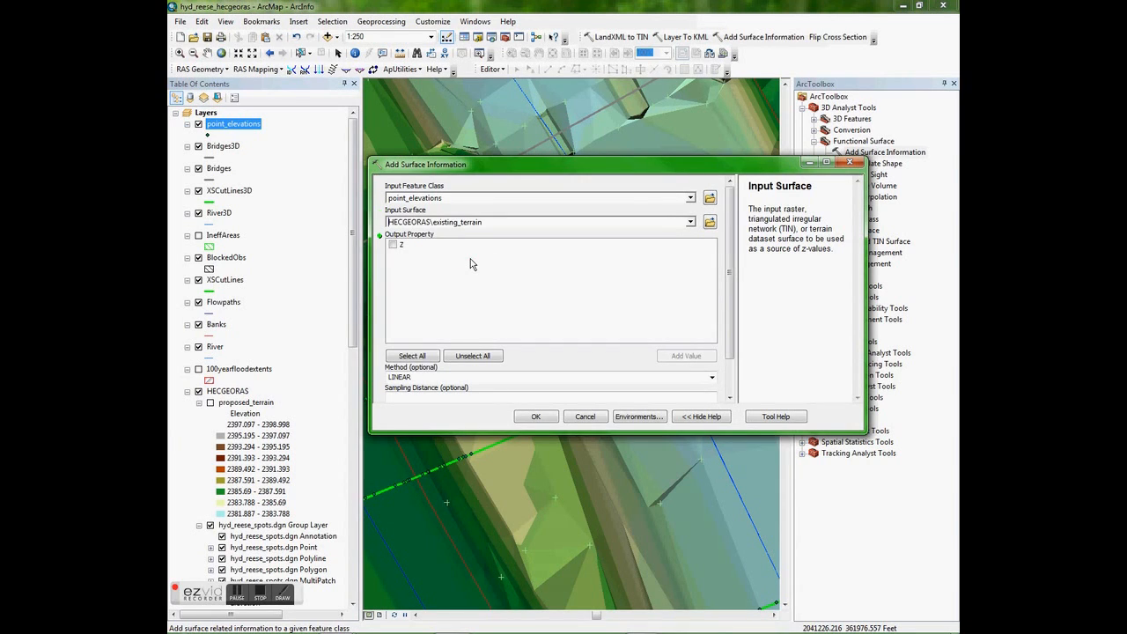
- Choose Z as the output property with the LINEAR method and run Add Surface Information
left_click(392, 247)
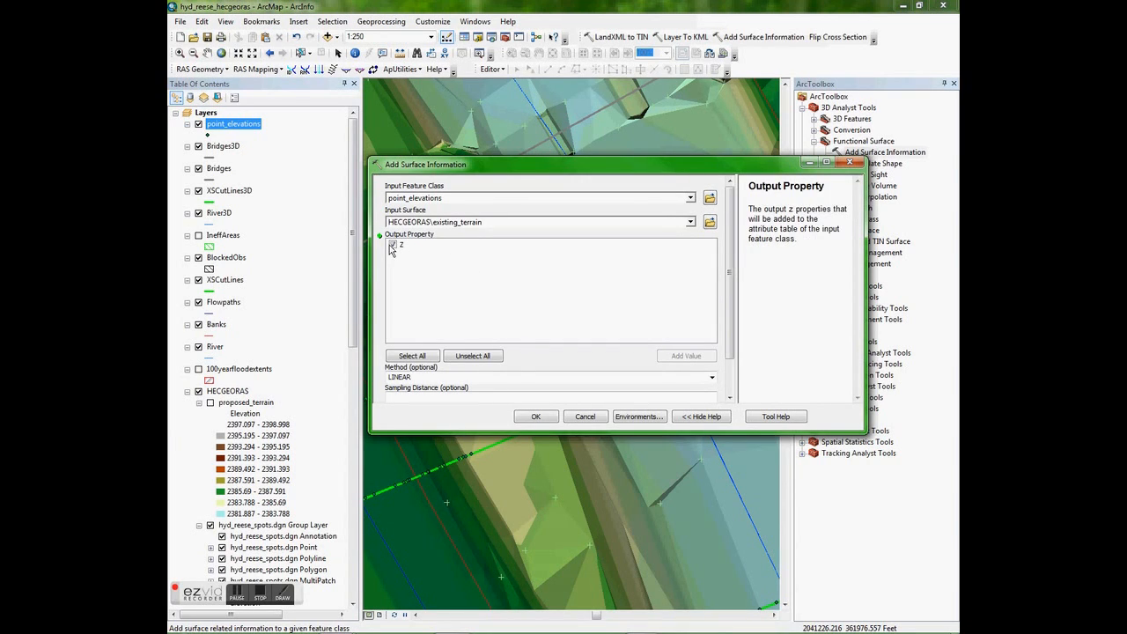
left_click(530, 380)
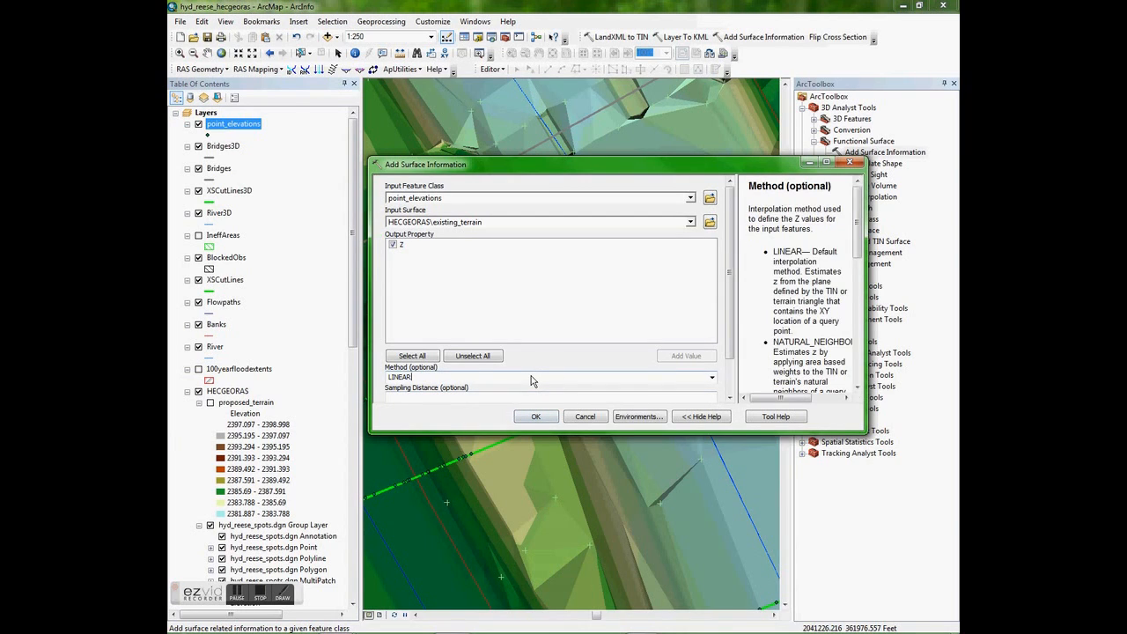
left_click(711, 377)
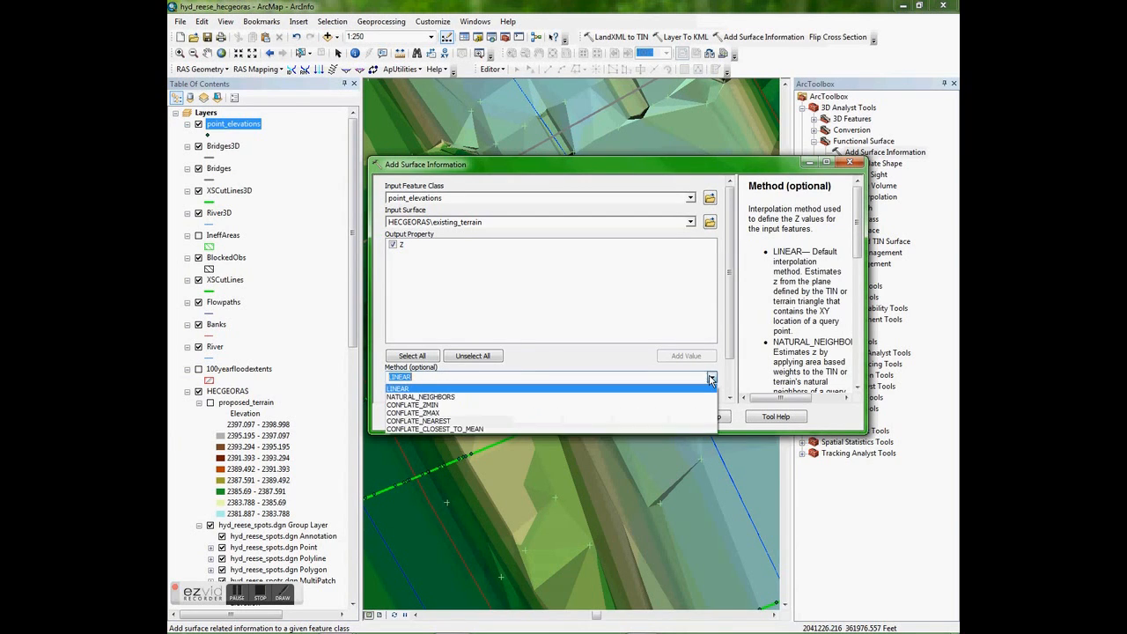
left_click(432, 389)
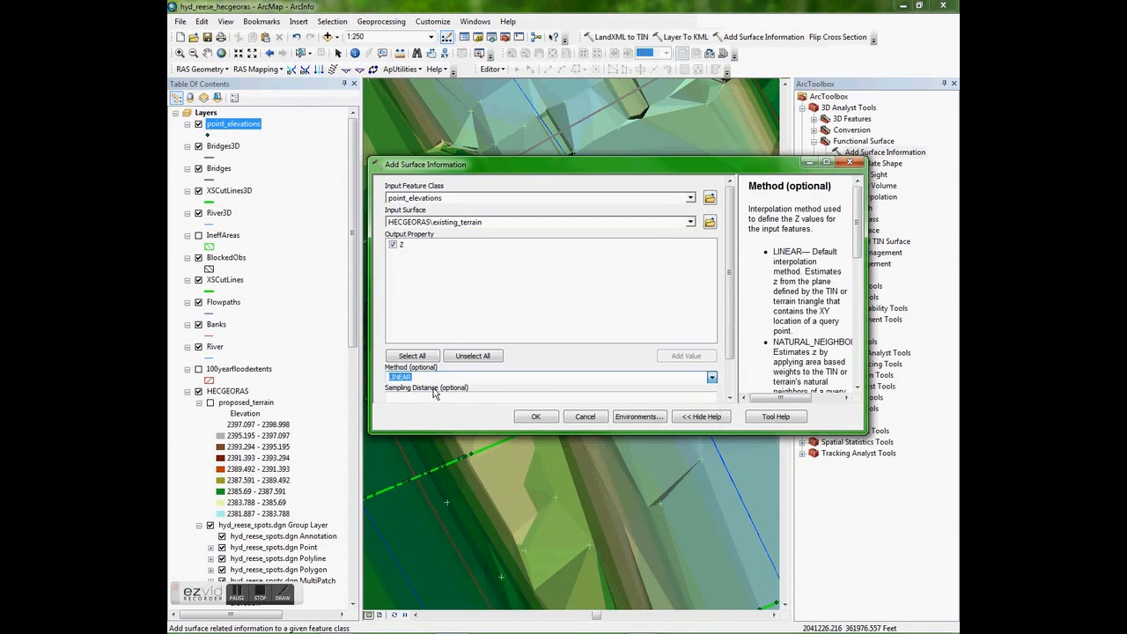
left_click(536, 417)
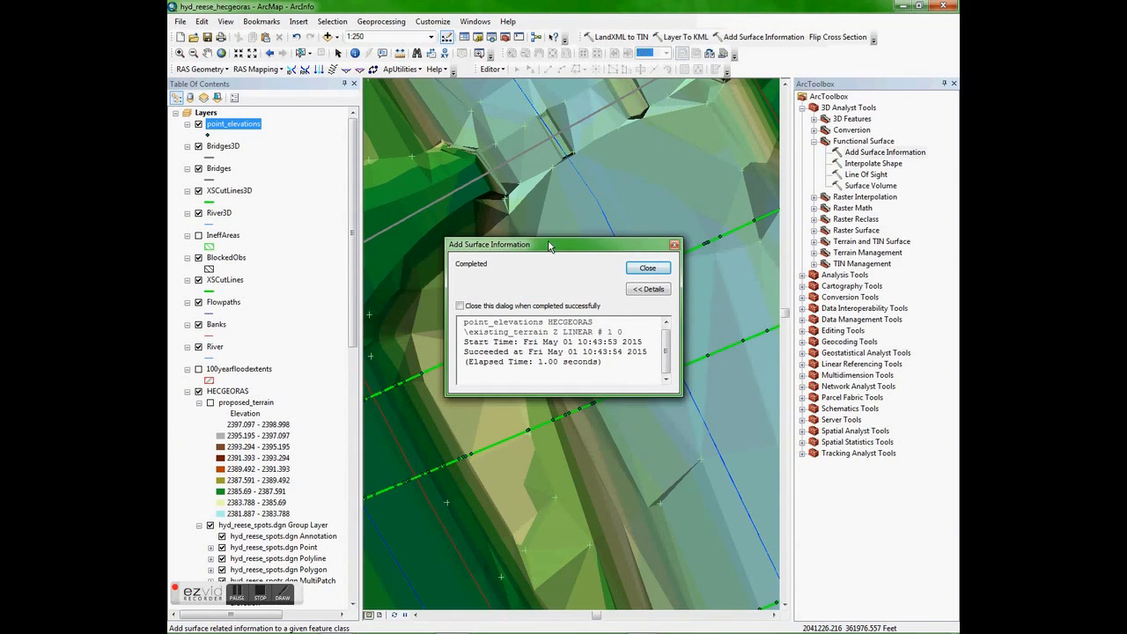
- Close the finished Add Surface Information dialog and open the point_elevations attribute table to check the Z column
left_click(647, 267)
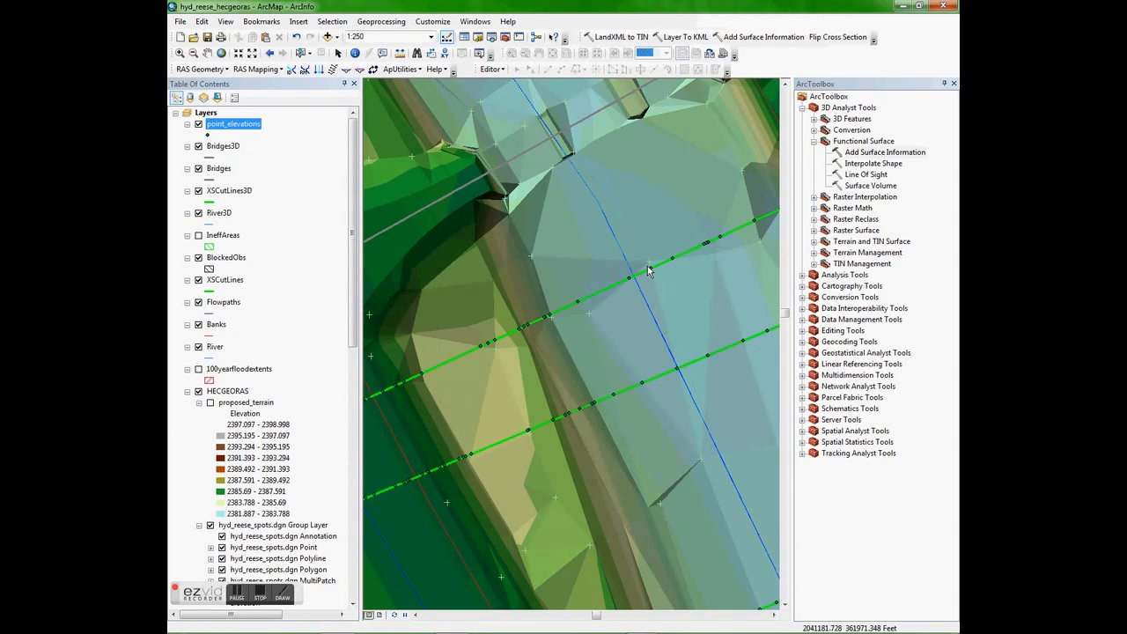
right_click(243, 124)
left_click(273, 155)
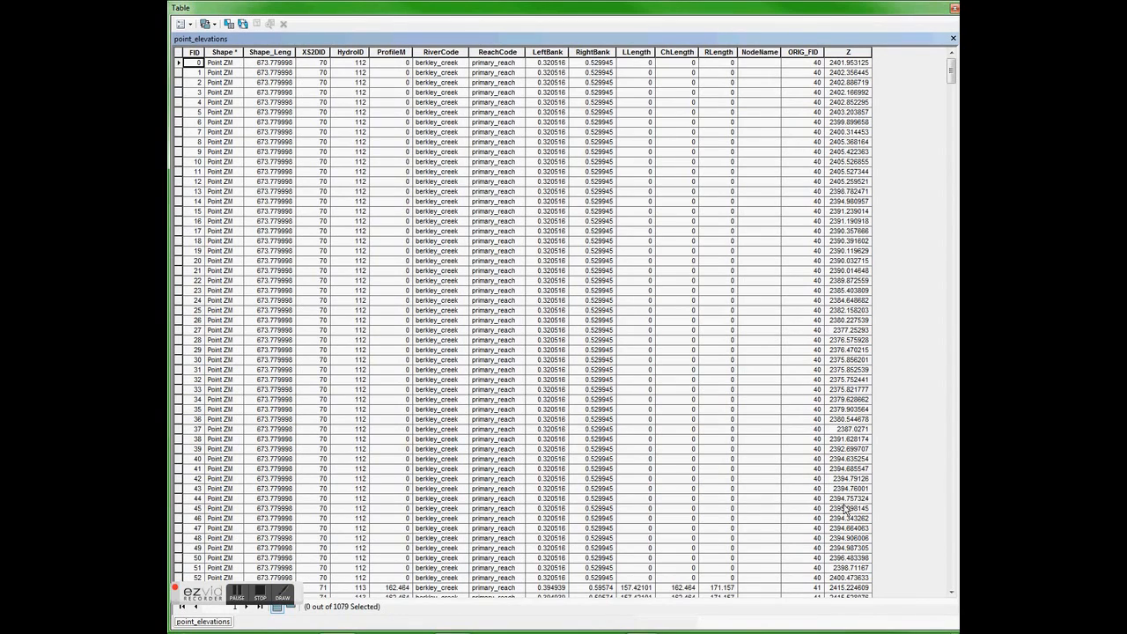
left_click(283, 597)
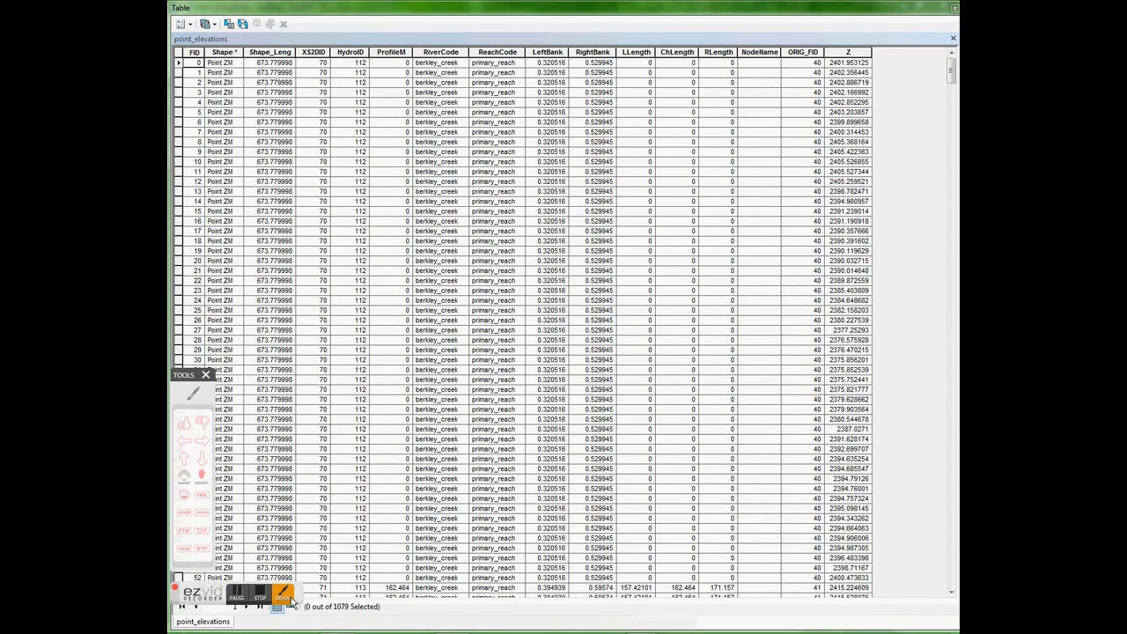
left_click(184, 478)
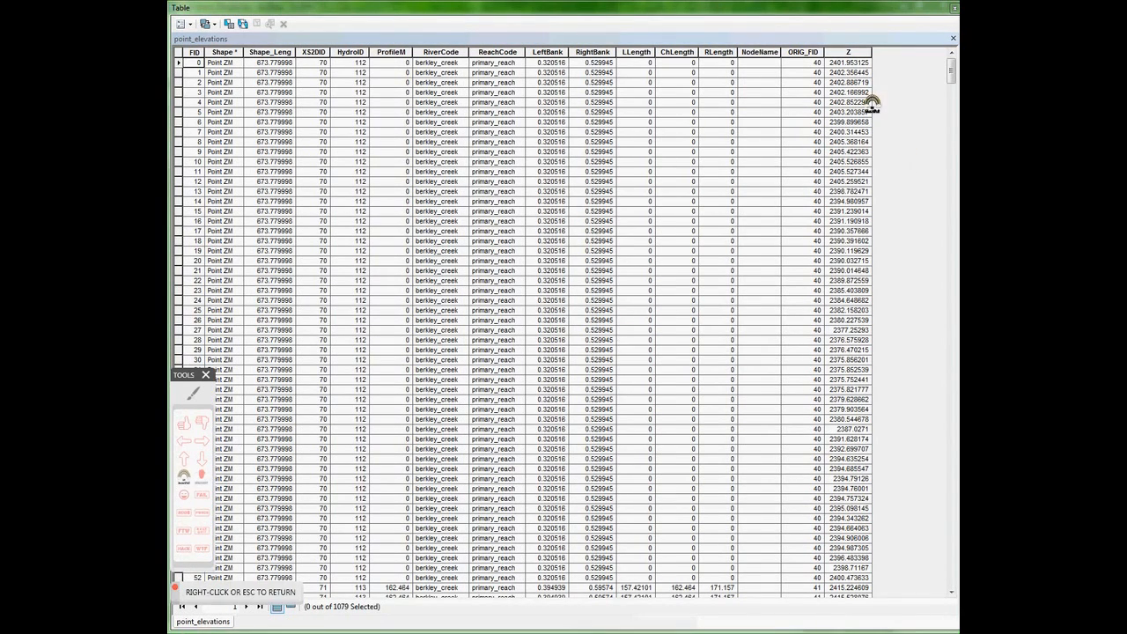
left_click(792, 105)
left_click(783, 203)
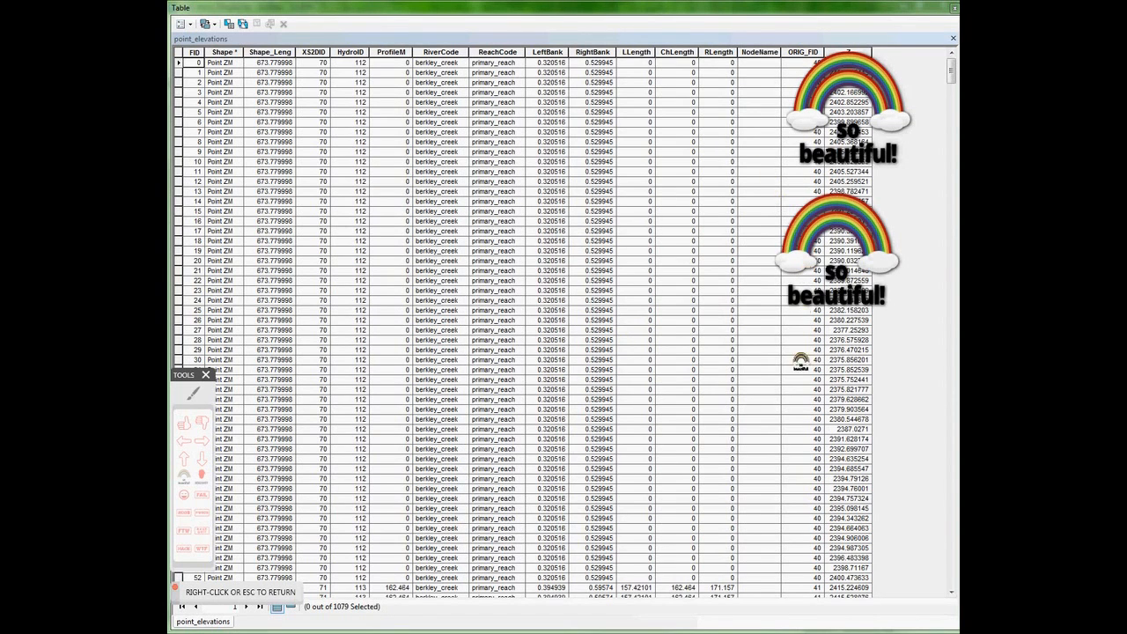
left_click(784, 384)
left_click(780, 486)
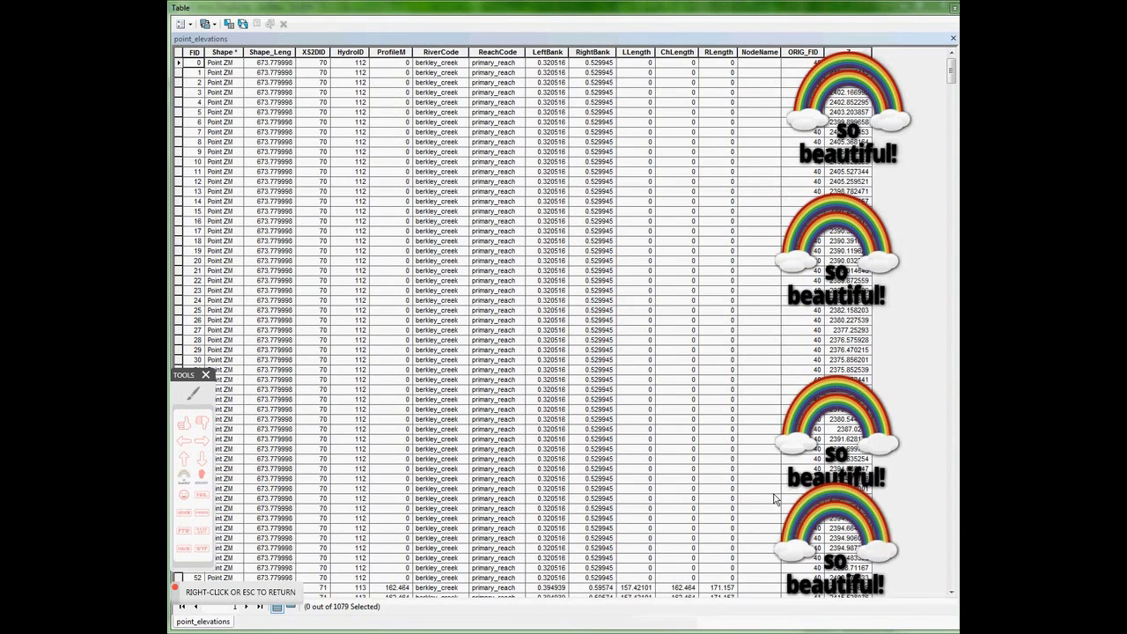
right_click(780, 489)
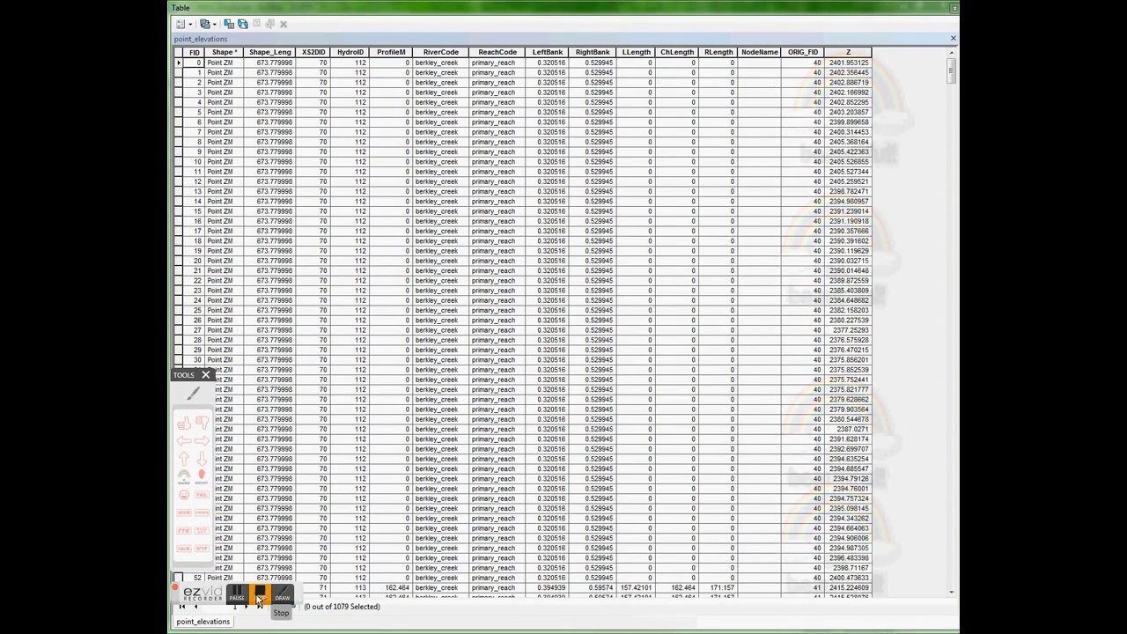
left_click(206, 375)
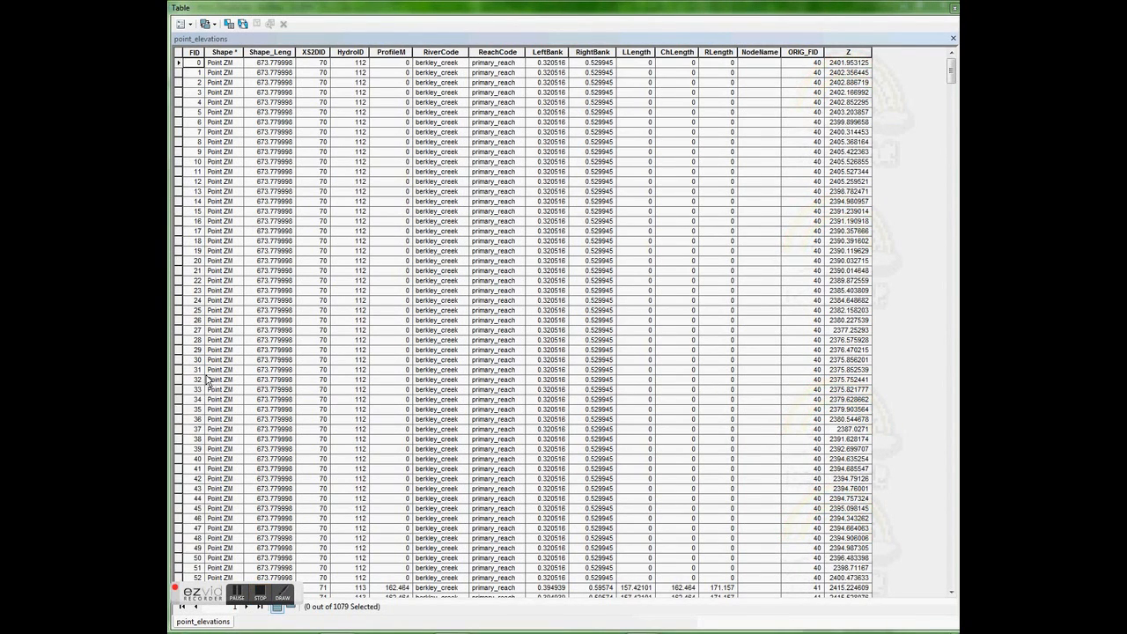
- Close the attribute table and turn on labels for the point_elevations layer, with Z as the label field
left_click(953, 9)
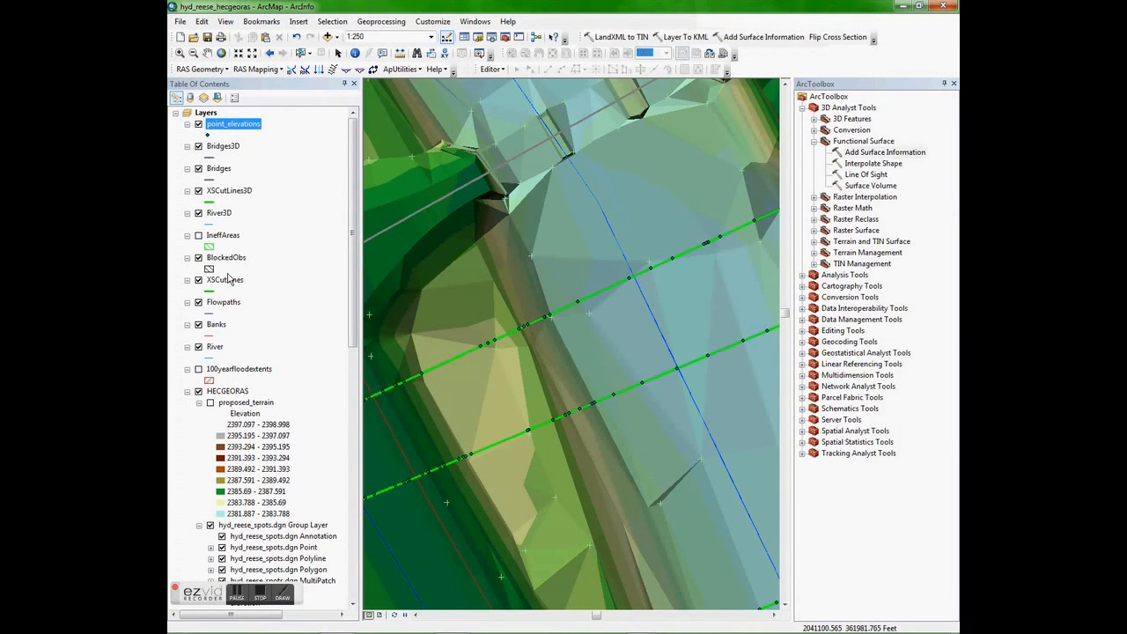
right_click(225, 127)
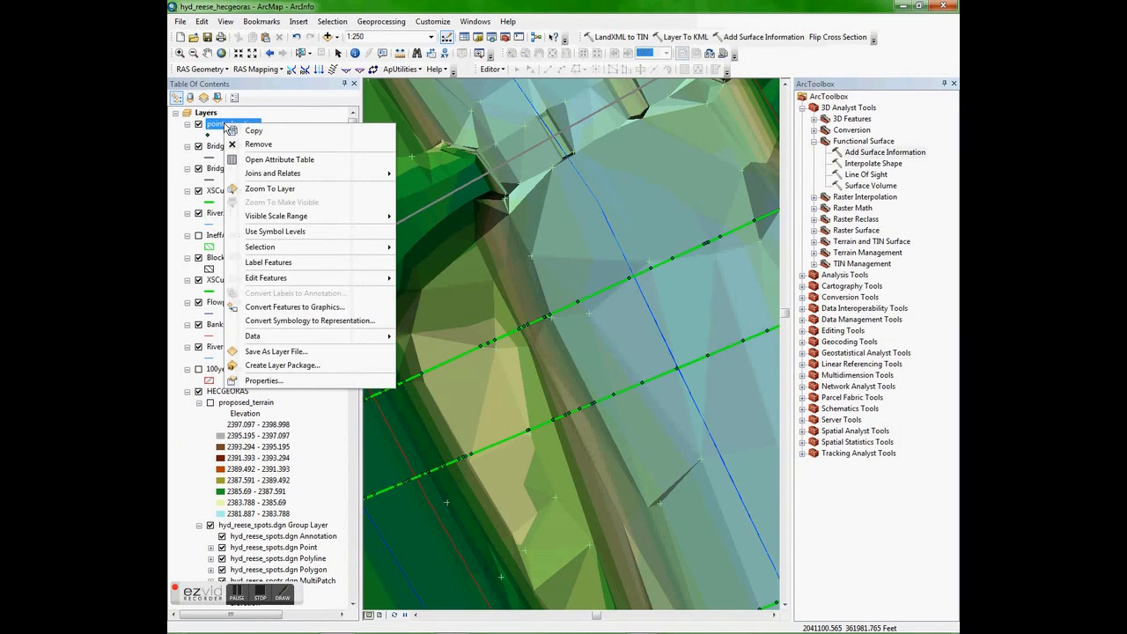
left_click(262, 381)
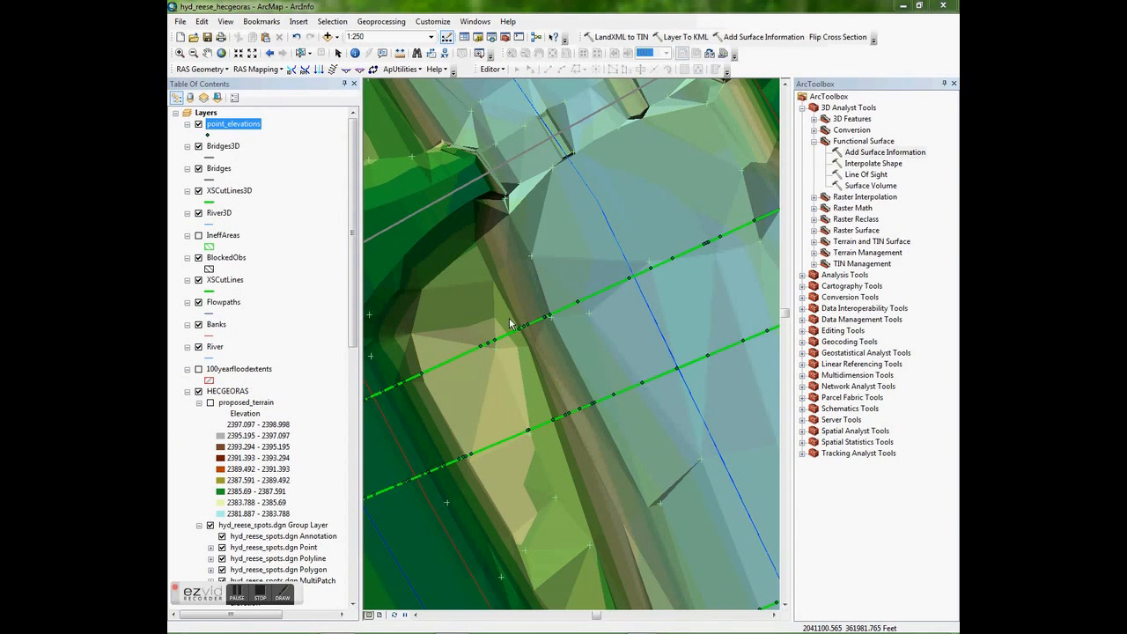
left_click(622, 184)
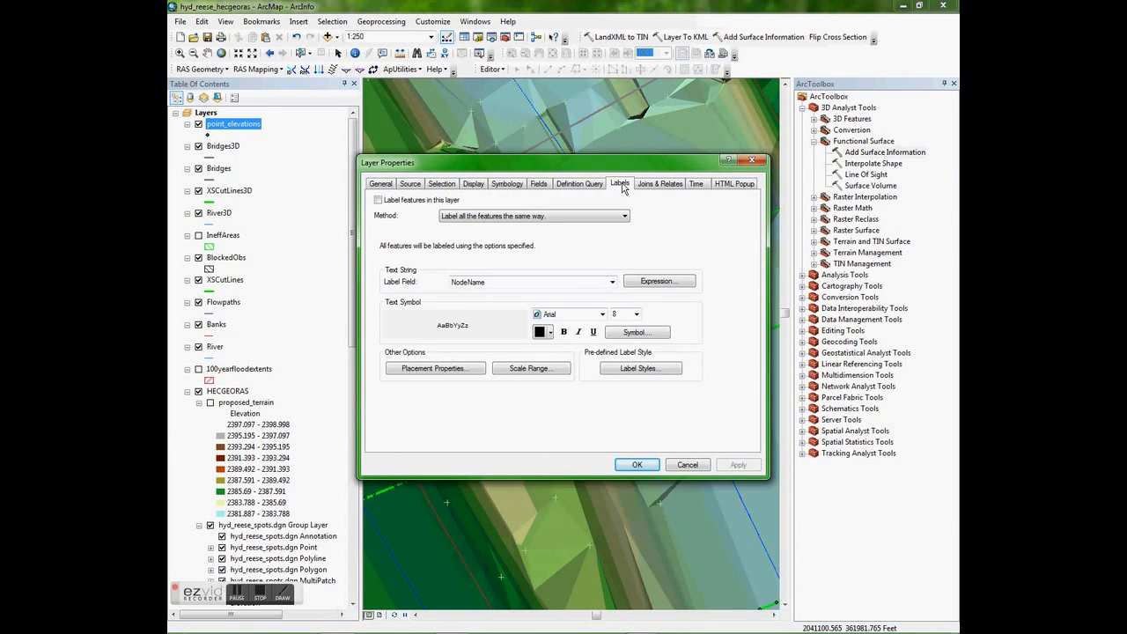
left_click(379, 201)
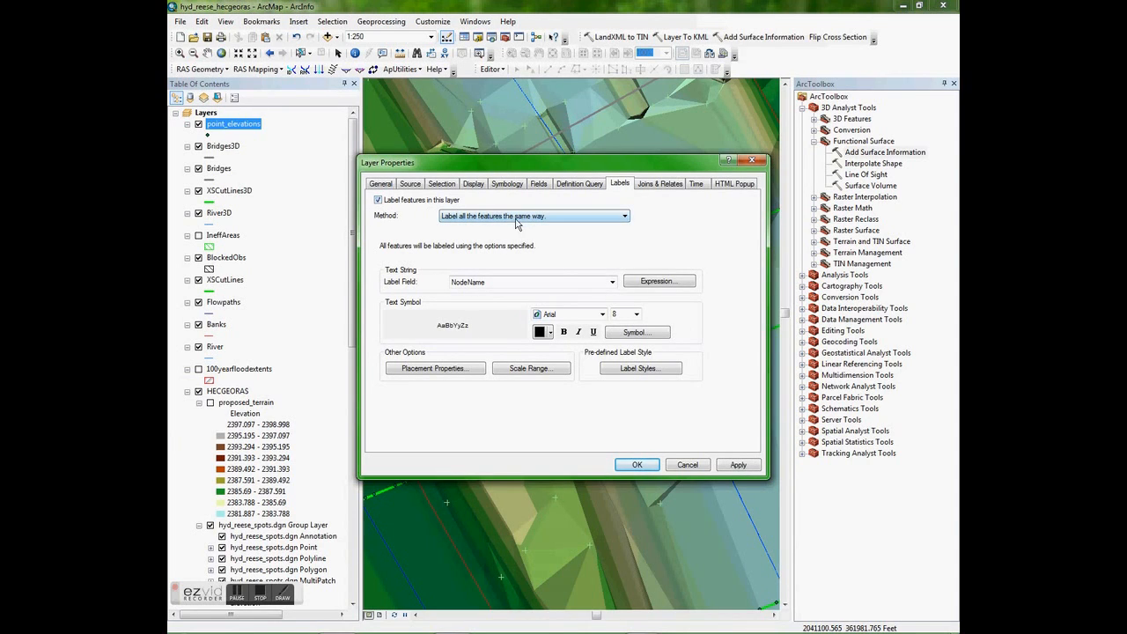
left_click(565, 284)
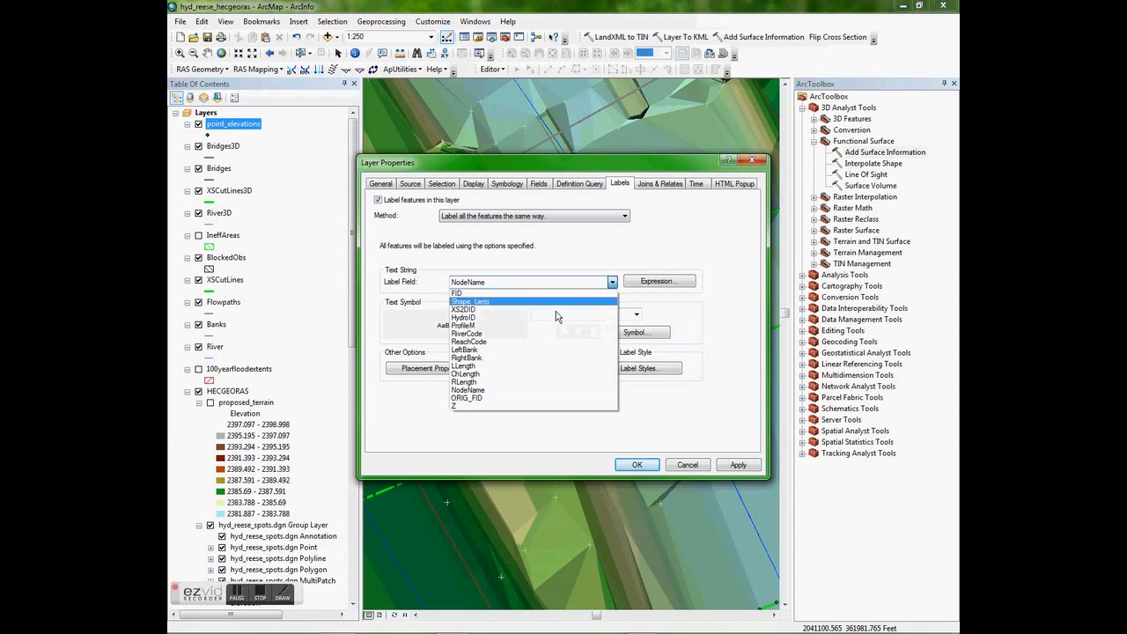
left_click(477, 406)
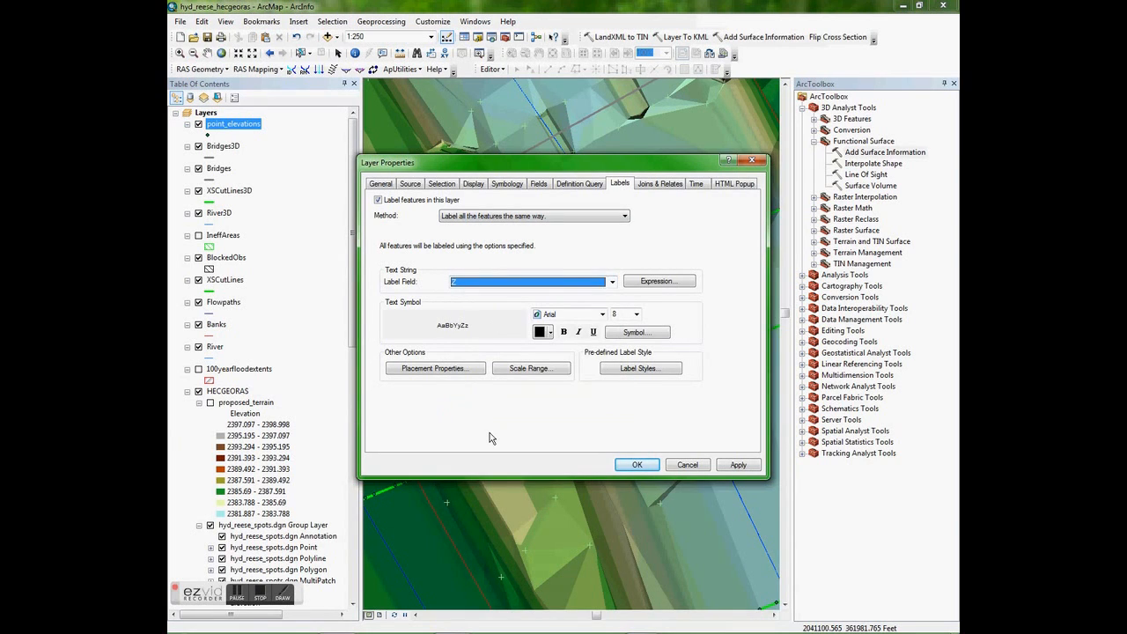
- Format the point elevation labels as yellow, bold, 12-point text
left_click(551, 339)
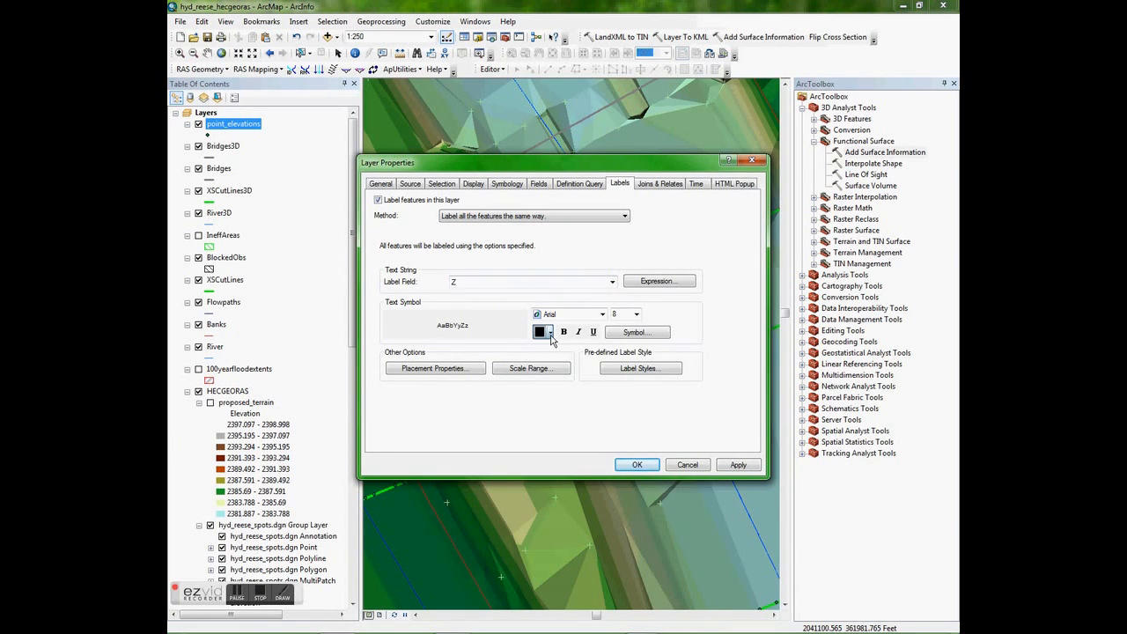
left_click(587, 391)
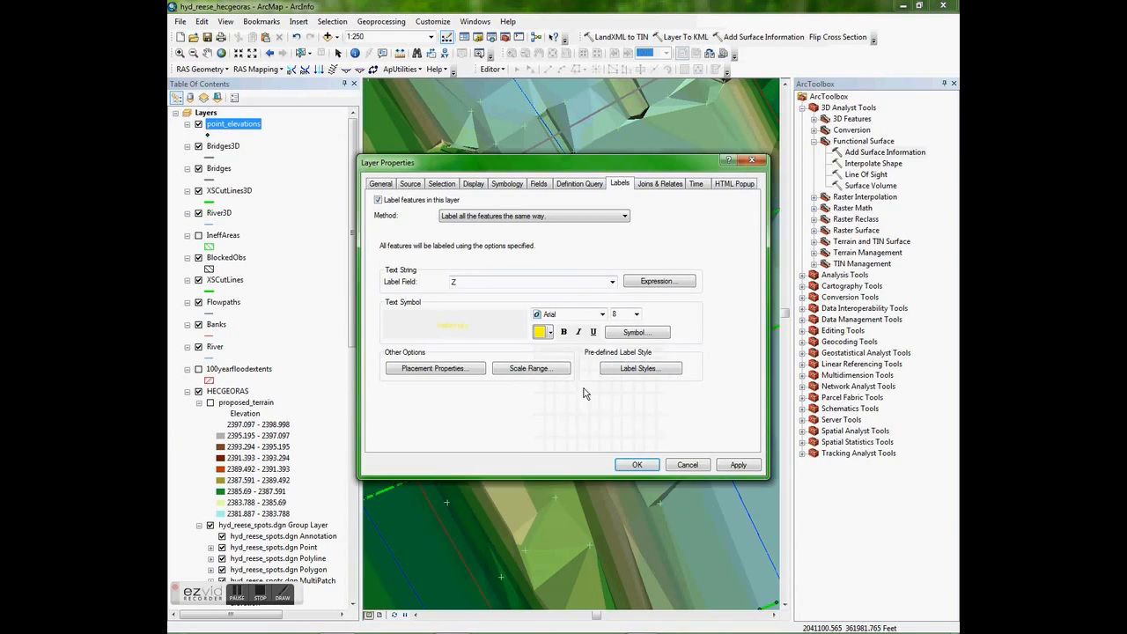
left_click(564, 331)
left_click(636, 314)
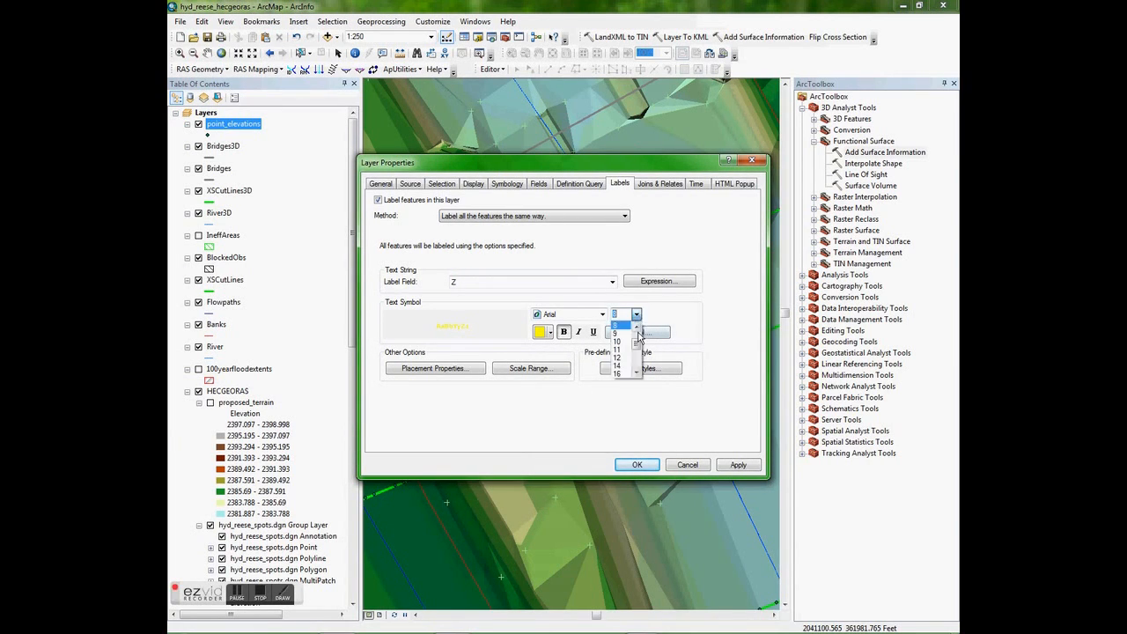
left_click(619, 358)
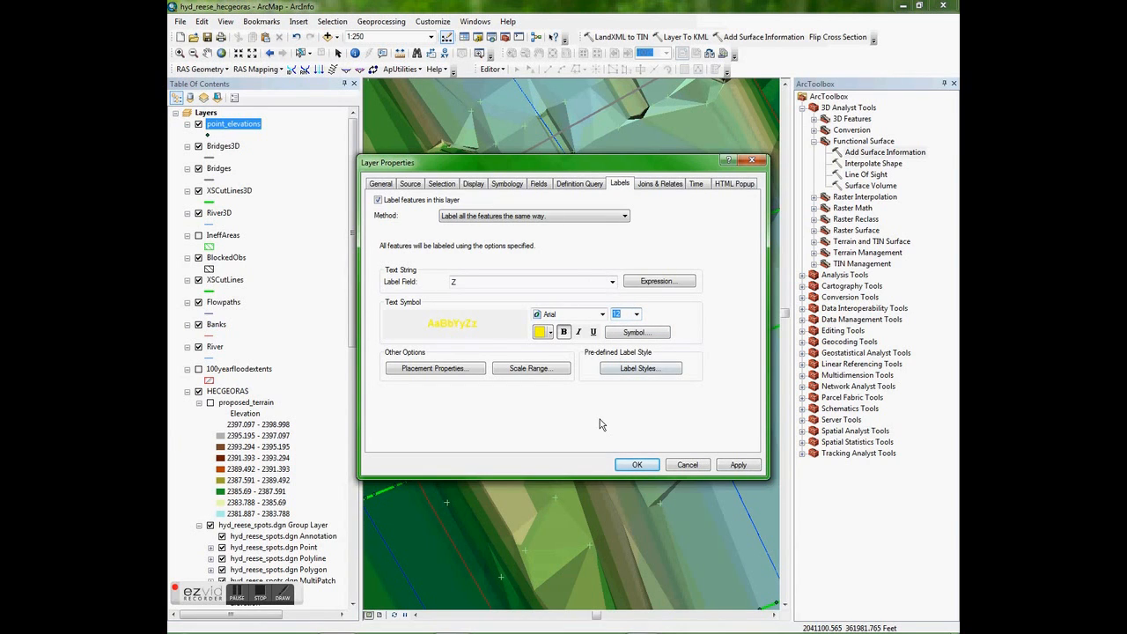
- Allow overlapping labels in the conflict detection placement settings and apply the label properties to point_elevations
left_click(462, 370)
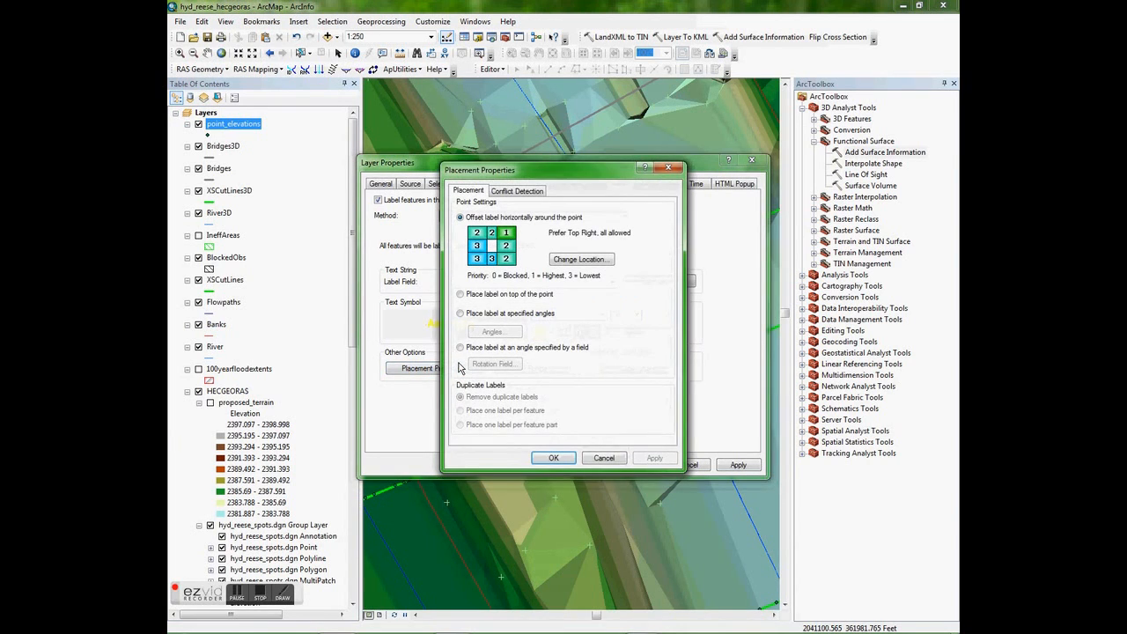
left_click(516, 190)
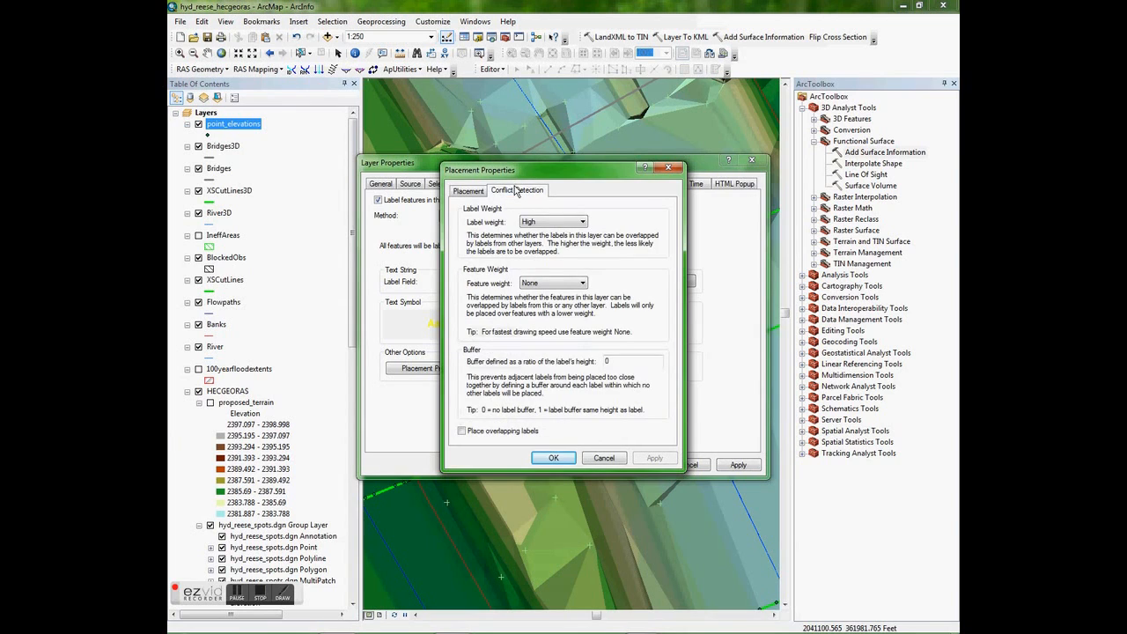
left_click(462, 431)
left_click(654, 458)
left_click(538, 458)
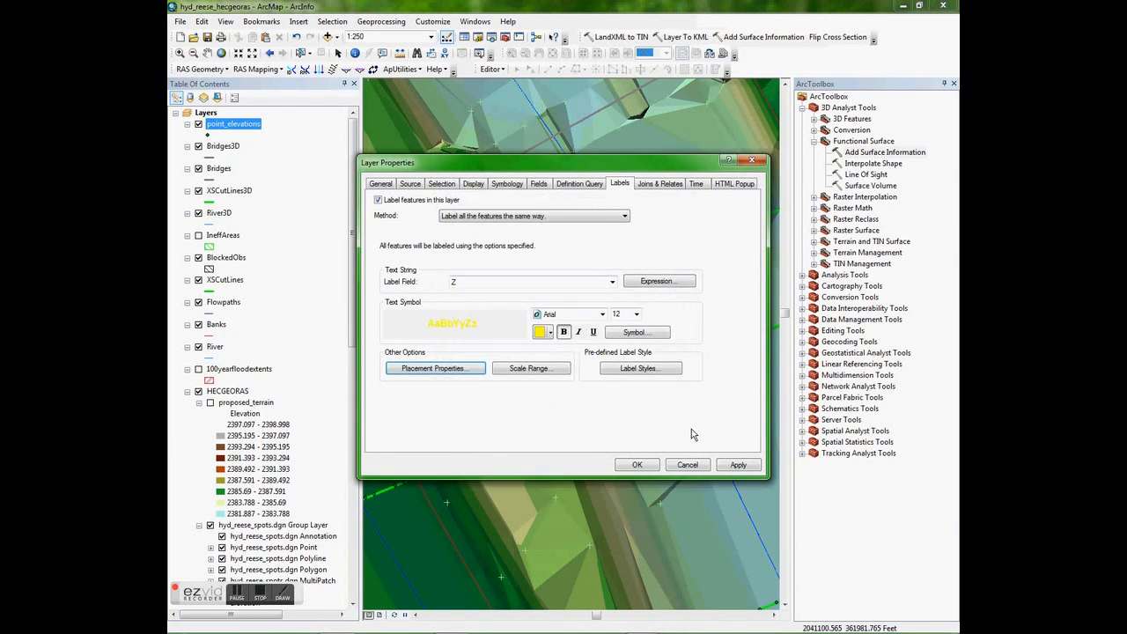
left_click(734, 464)
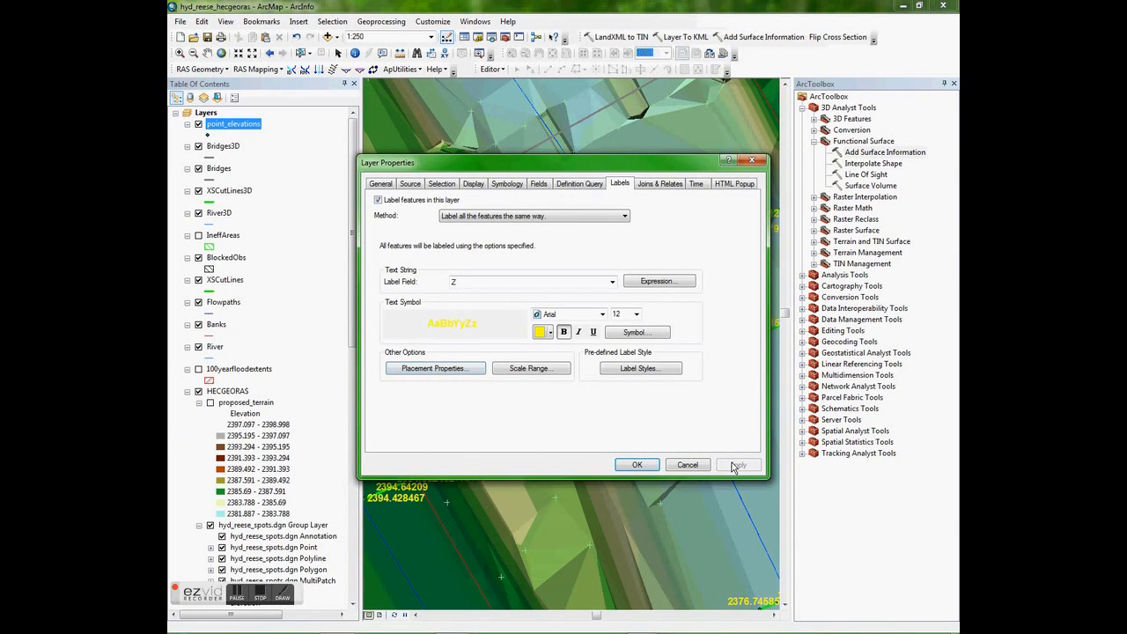
left_click(638, 465)
- Examine the elevation labels on the points along the cross sections near the bridge, both close up and at overview scale
scroll(626, 362, "up", 5)
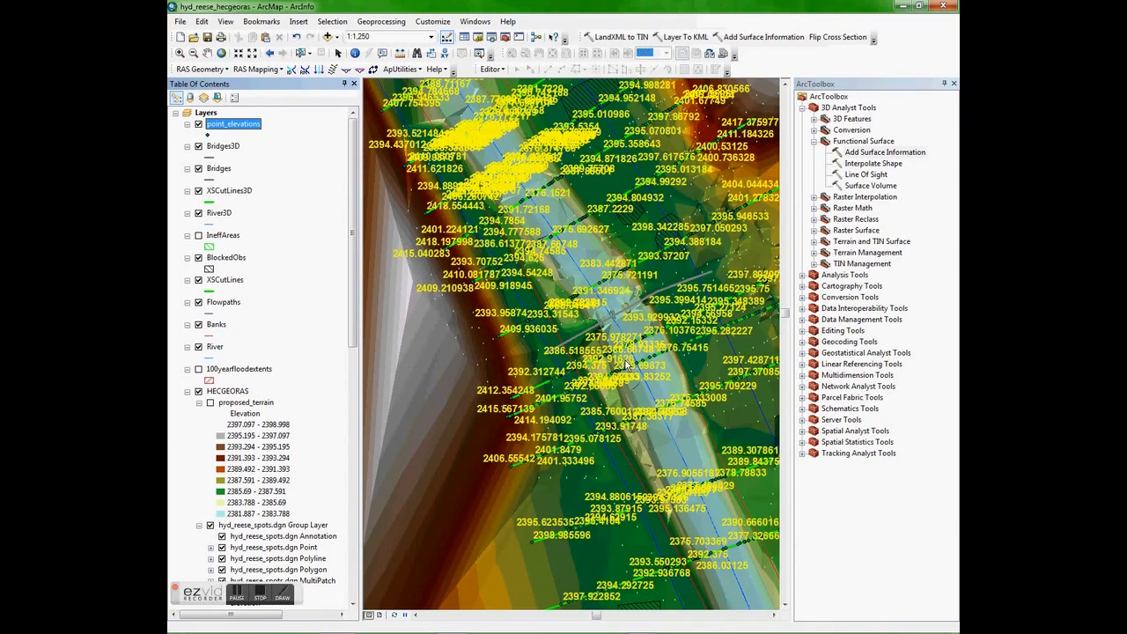
scroll(625, 361, "down", 5)
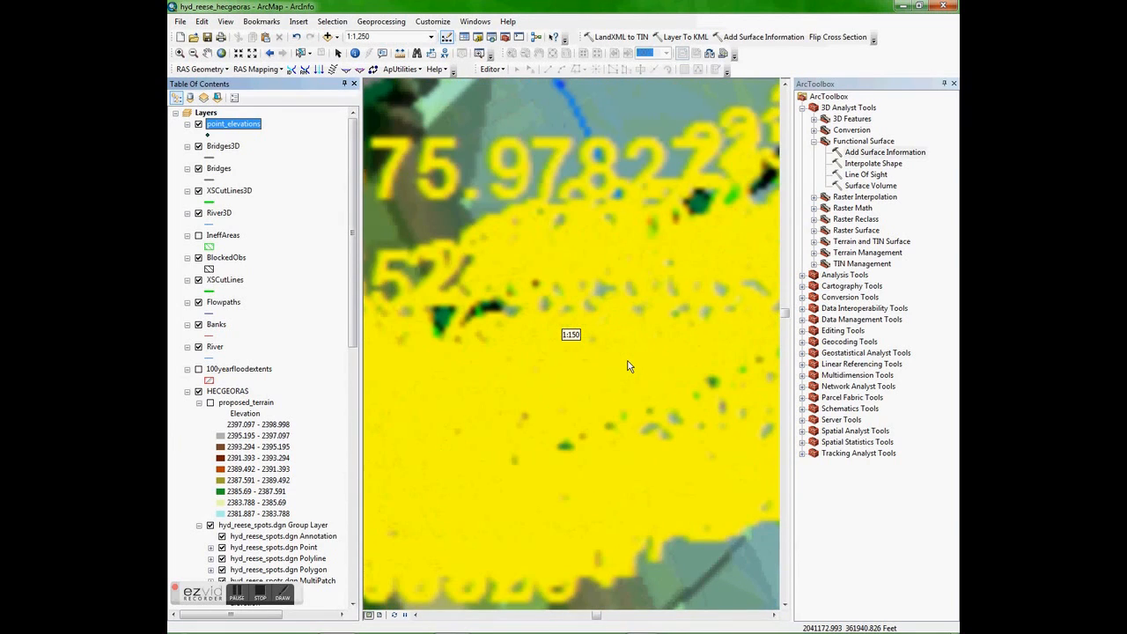
left_click_drag(487, 363, 598, 339)
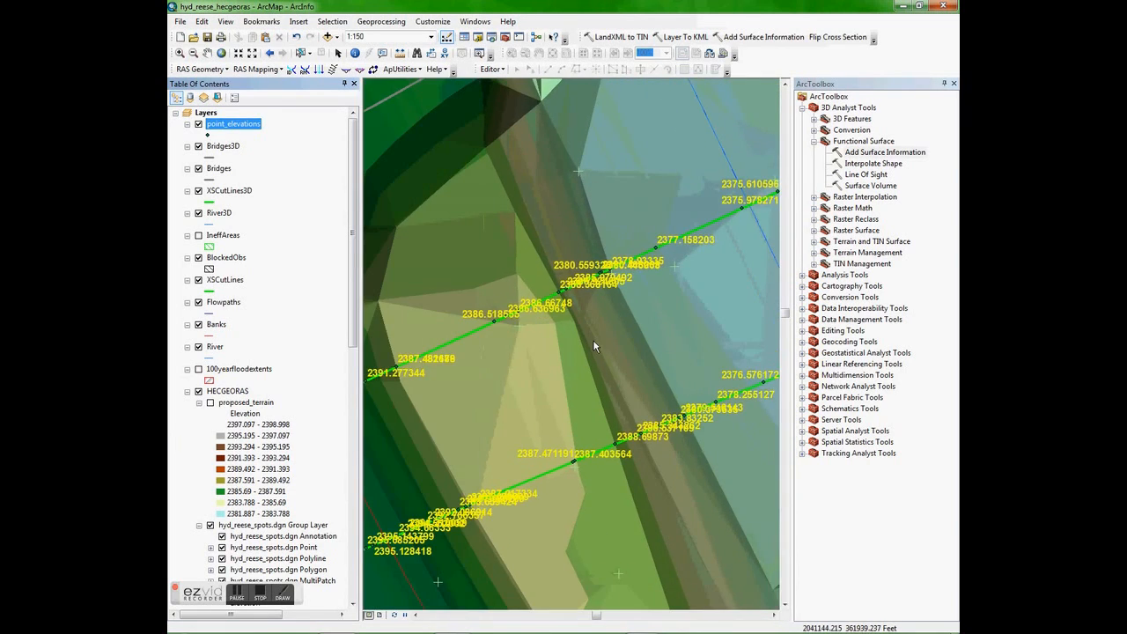
scroll(603, 327, "down", 3)
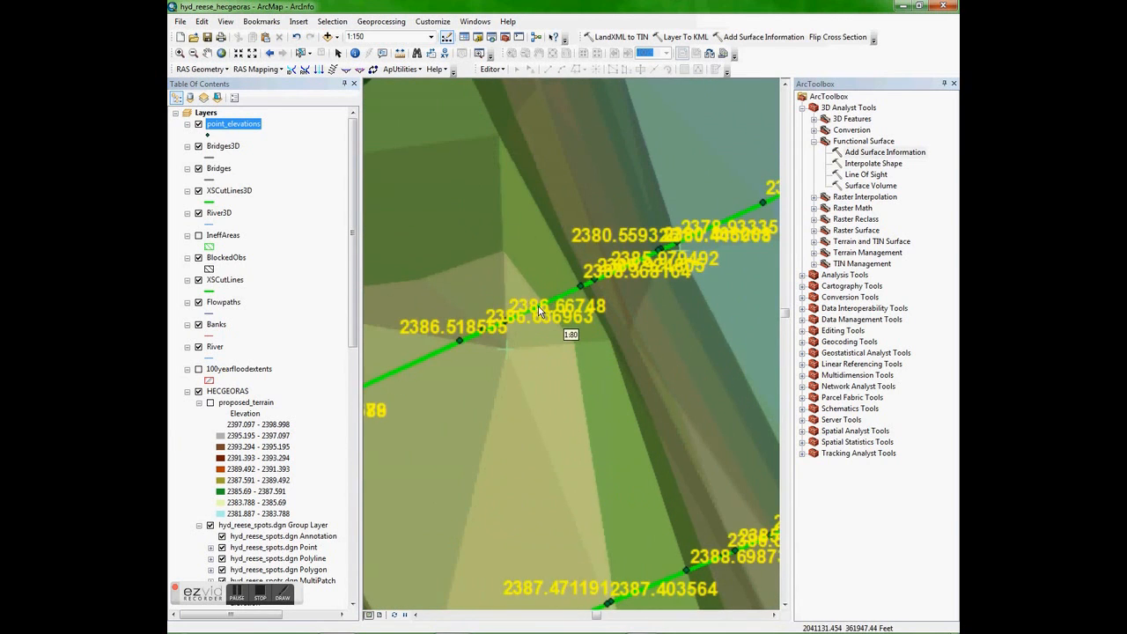
scroll(624, 277, "down", 3)
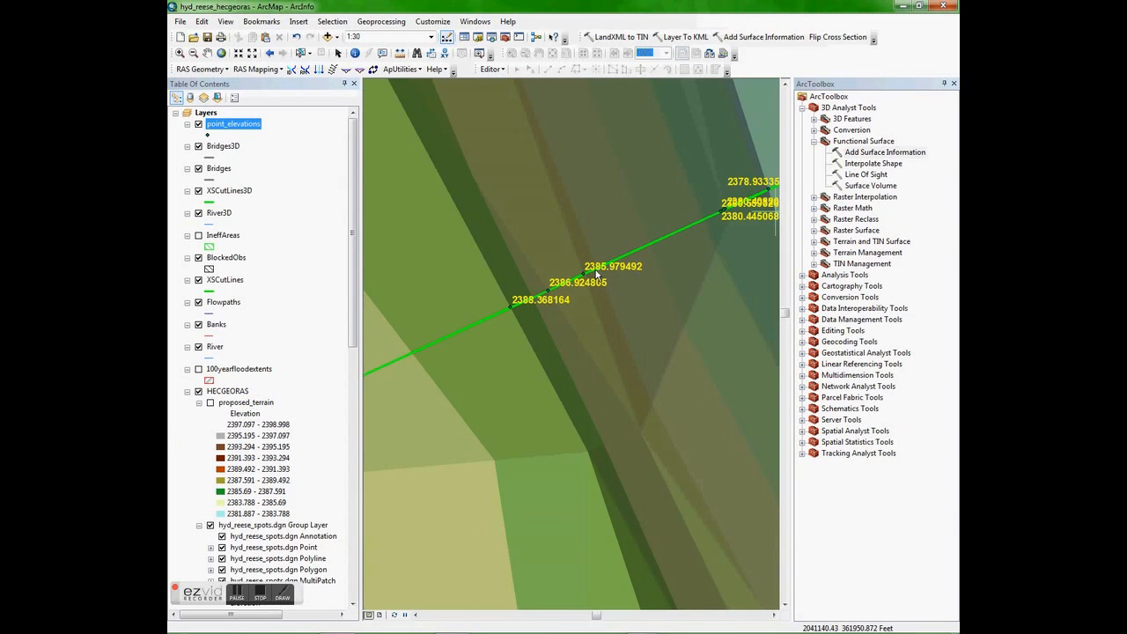
scroll(672, 235, "up", 3)
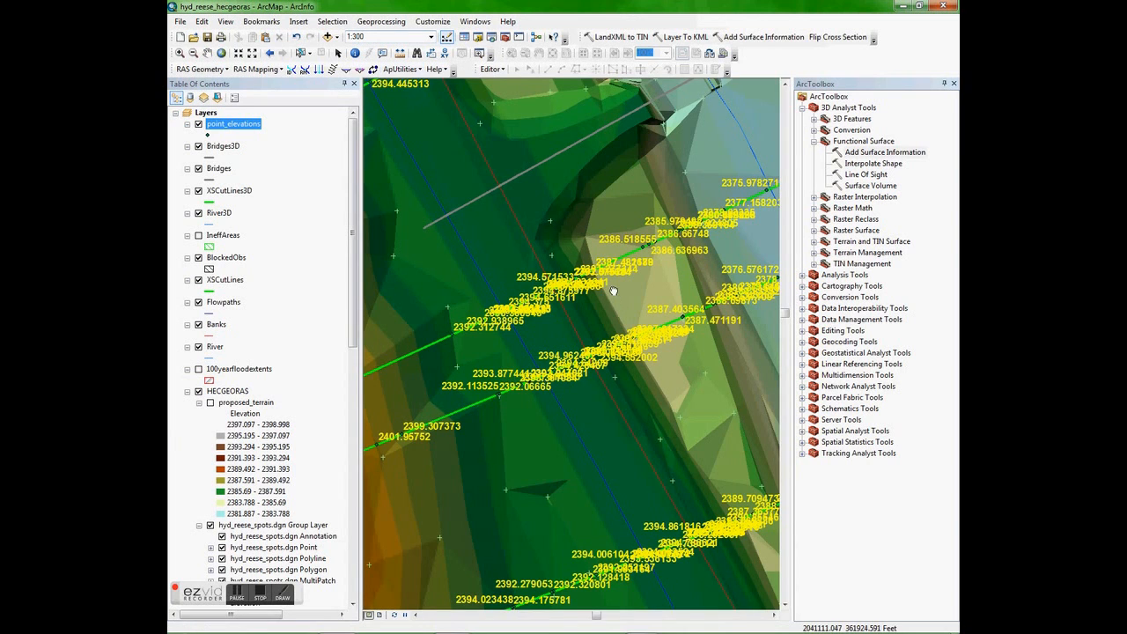
left_click_drag(613, 291, 596, 311)
scroll(597, 311, "down", 1)
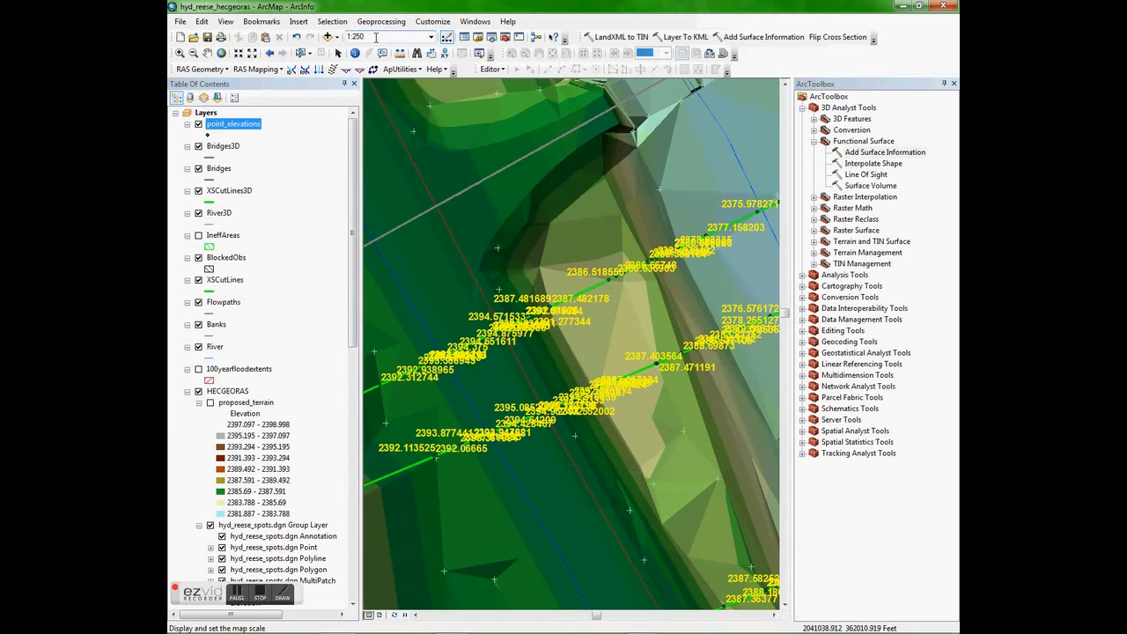
- Set the minimum visible scale of point_elevations to the current 1:250 map scale and check the layer's display at smaller scales
right_click(254, 131)
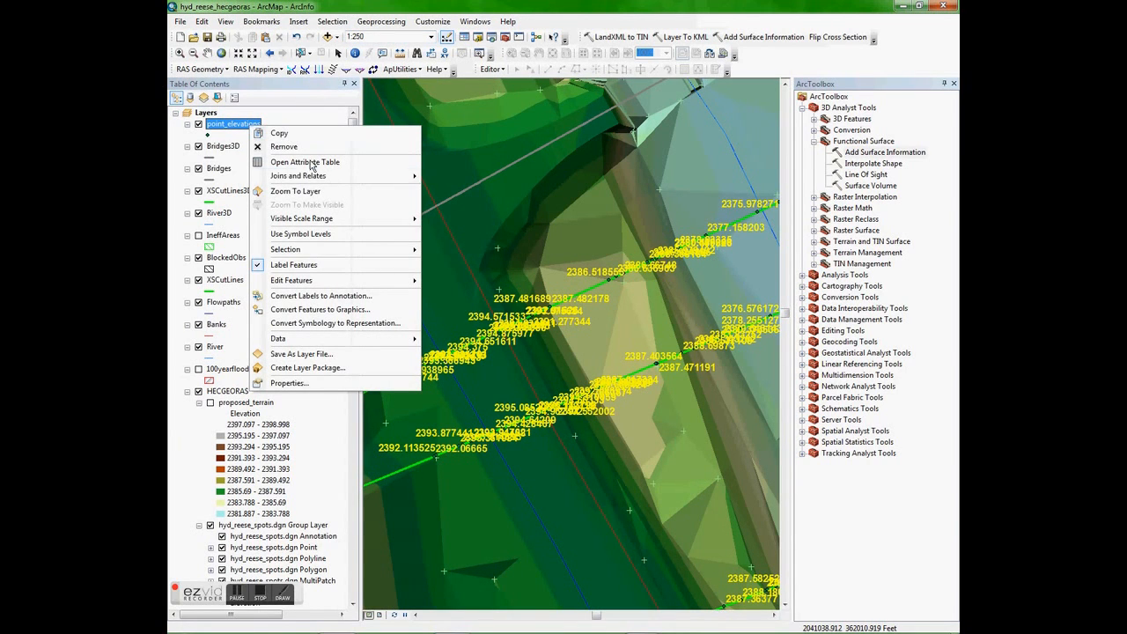
mouse_move(328, 220)
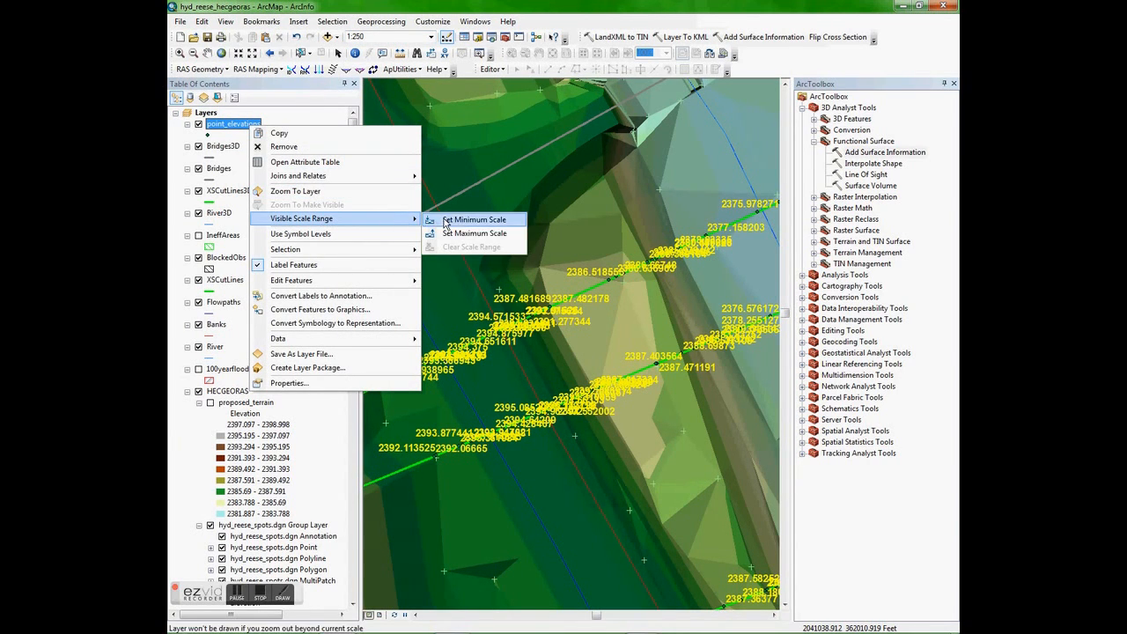
left_click(444, 222)
scroll(619, 286, "up", 2)
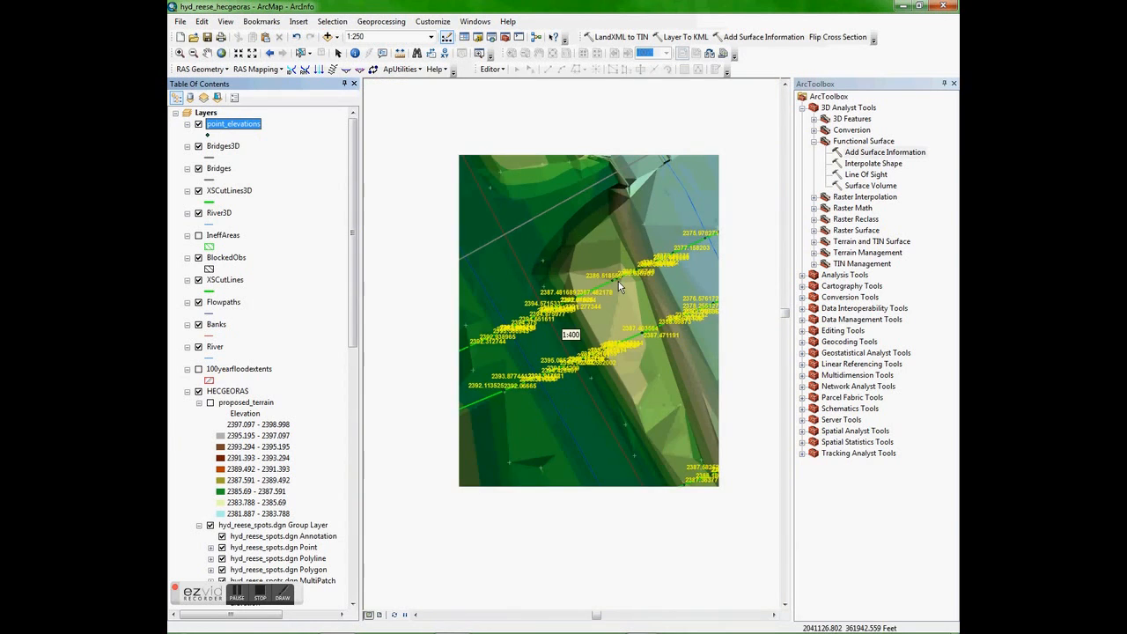
scroll(619, 286, "up", 4)
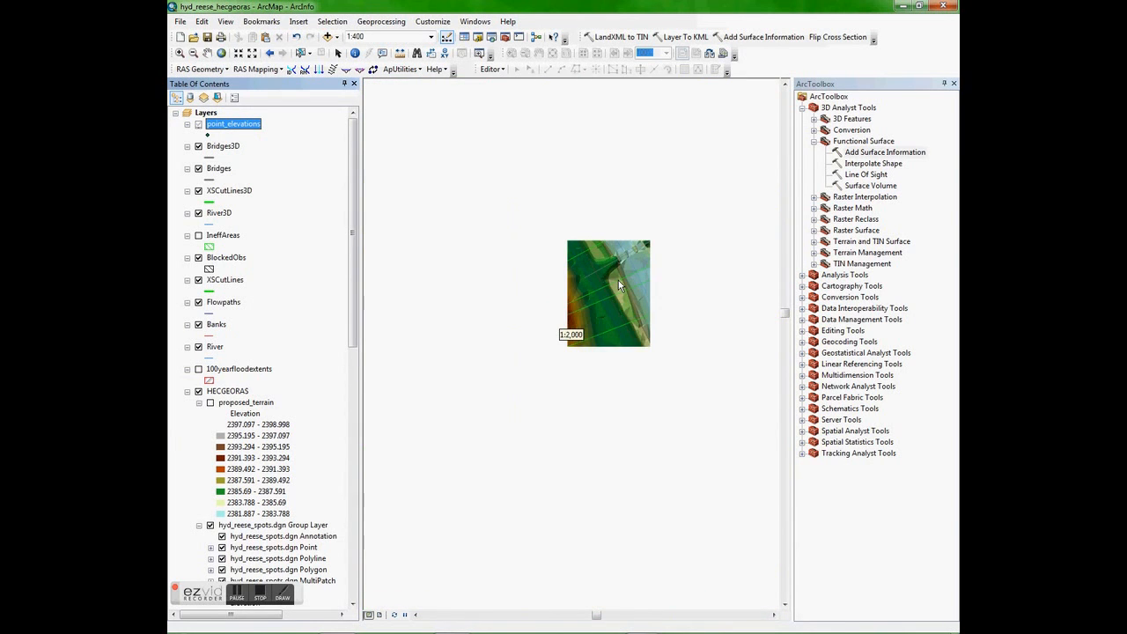
left_click_drag(677, 262, 585, 350)
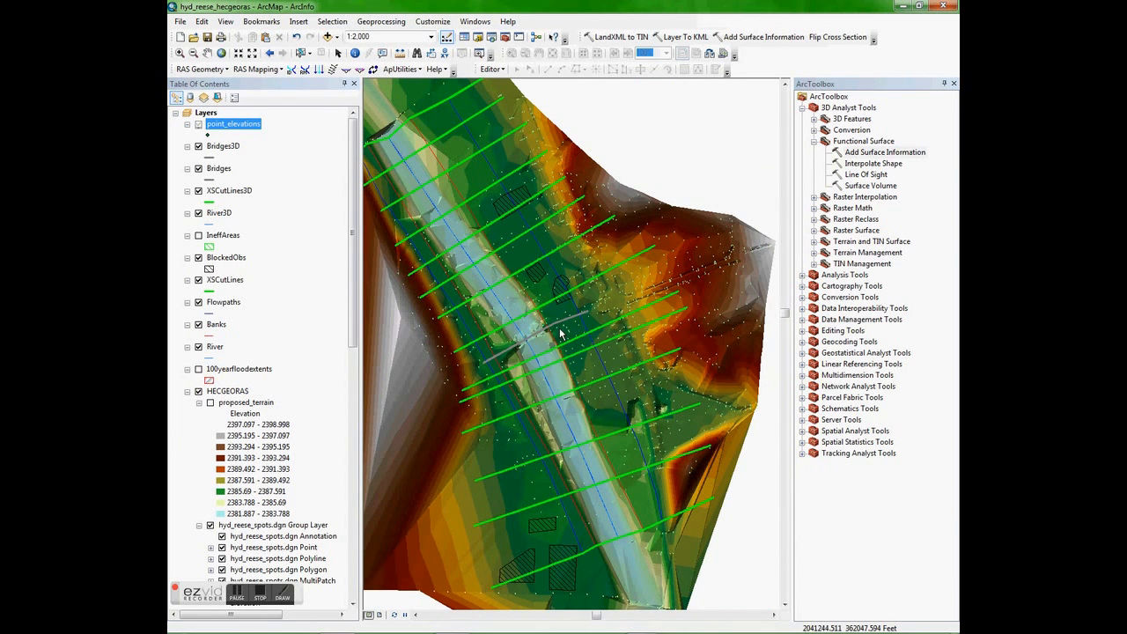
scroll(584, 345, "down", 1)
scroll(559, 333, "down", 1)
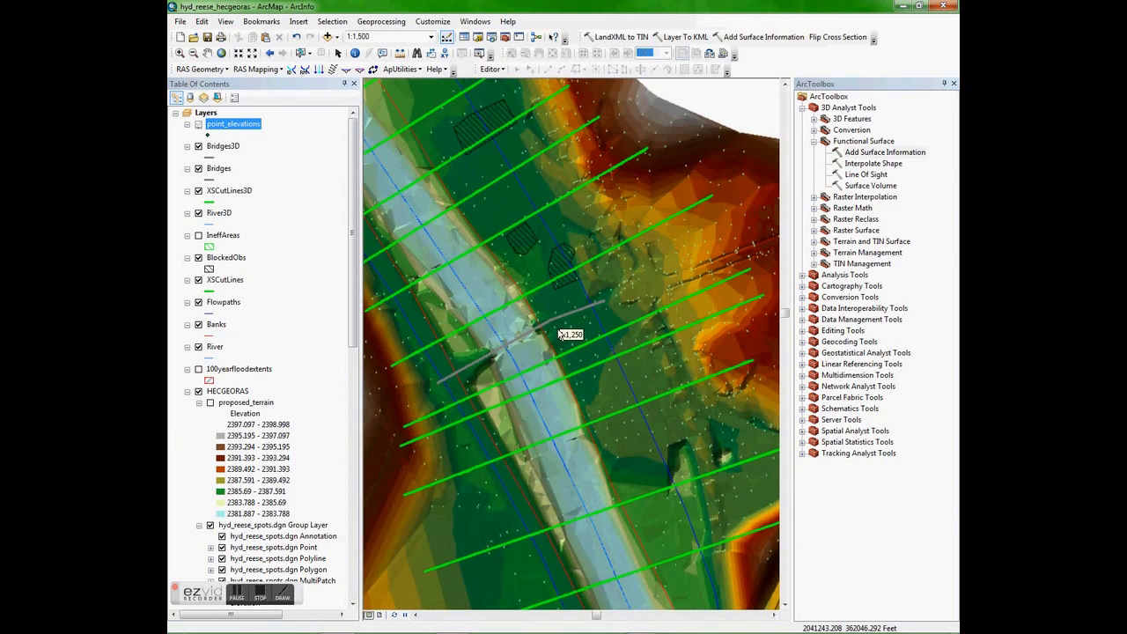
- Examine the display of the point_elevations labels near the bridge at progressively closer map scales, down to 1:150
scroll(559, 333, "down", 1)
scroll(557, 333, "down", 1)
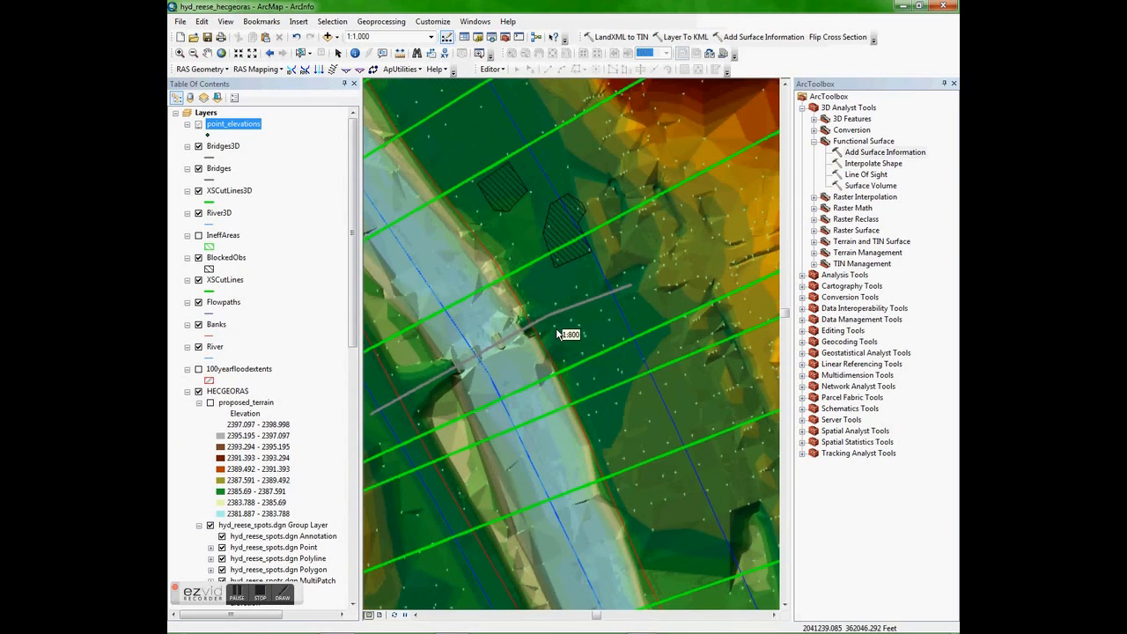
scroll(556, 330, "down", 2)
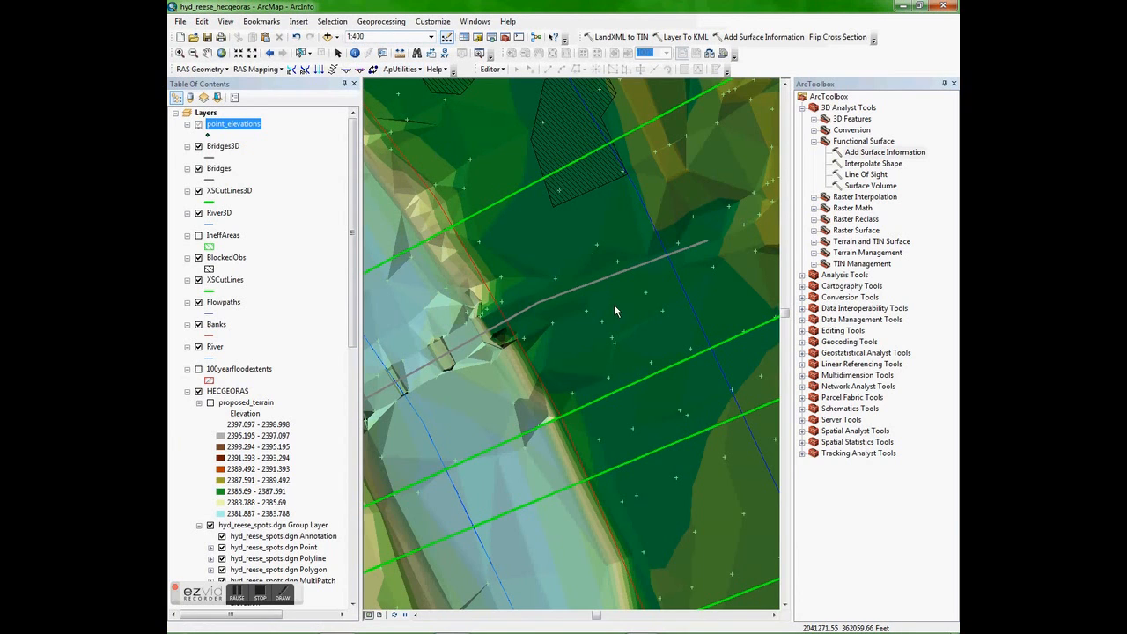
scroll(613, 305, "down", 1)
scroll(613, 306, "down", 1)
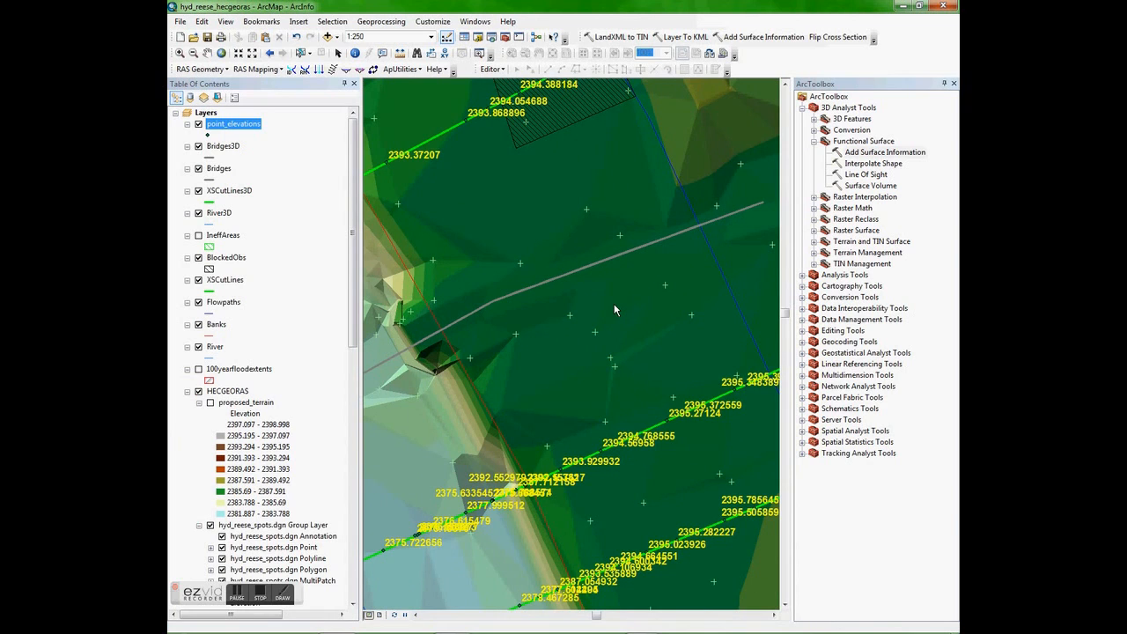
scroll(596, 422, "down", 2)
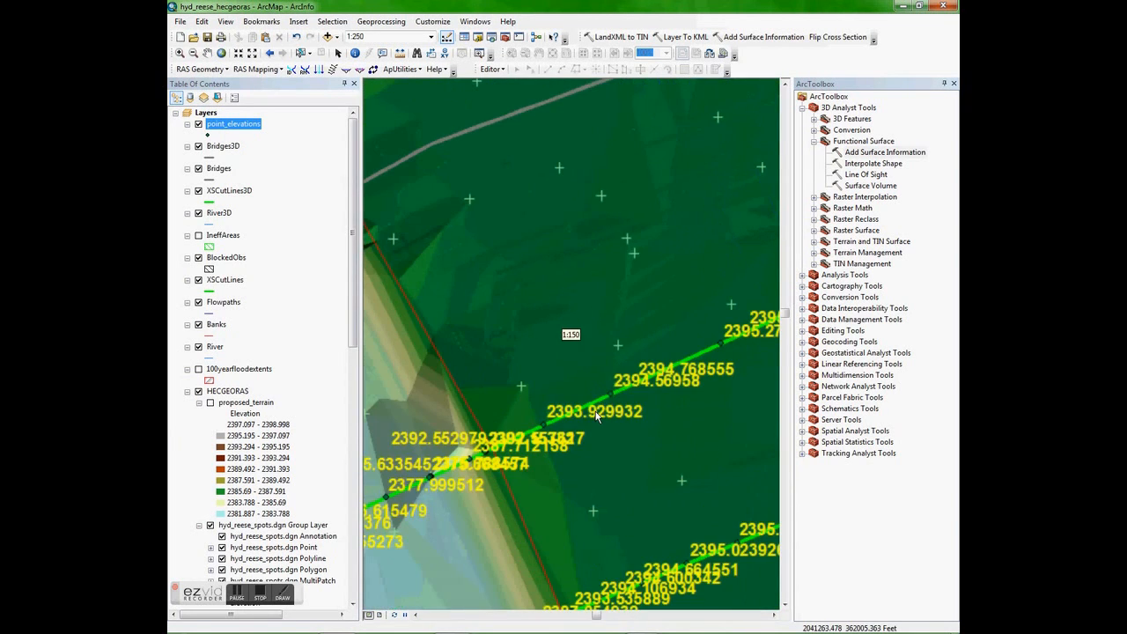
right_click(529, 319)
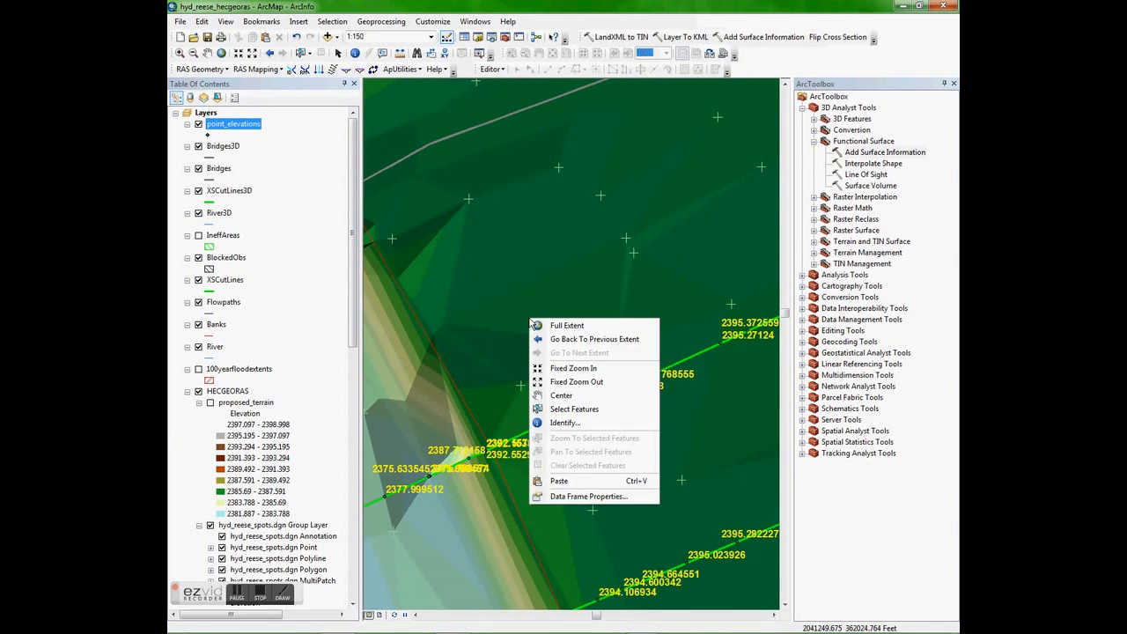
left_click(253, 598)
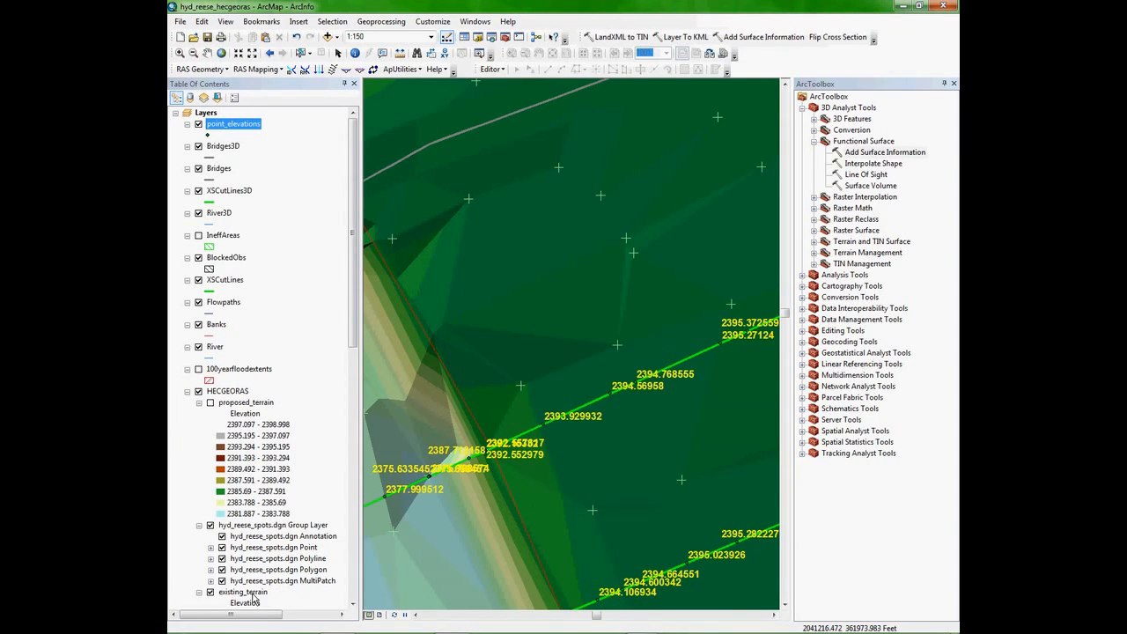